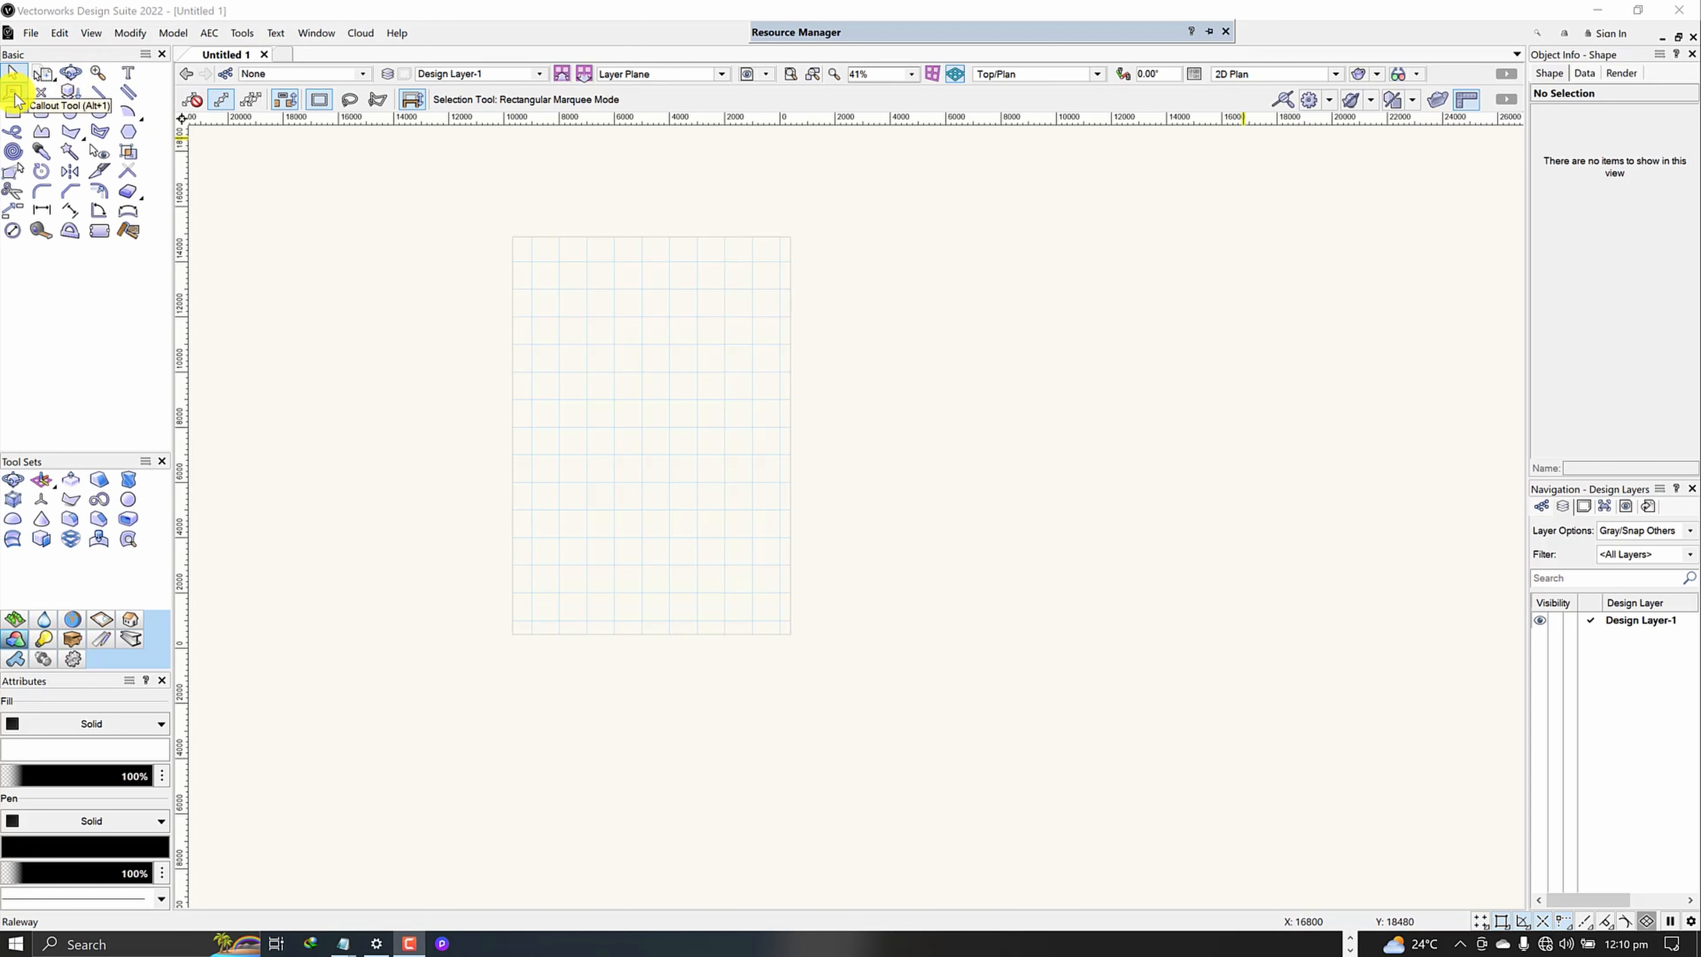
# Draw a corner-to-corner rectangle about 10854 mm wide and 5737 mm high, starting at the upper-left corner of the page grid.
pyautogui.click(101, 75)
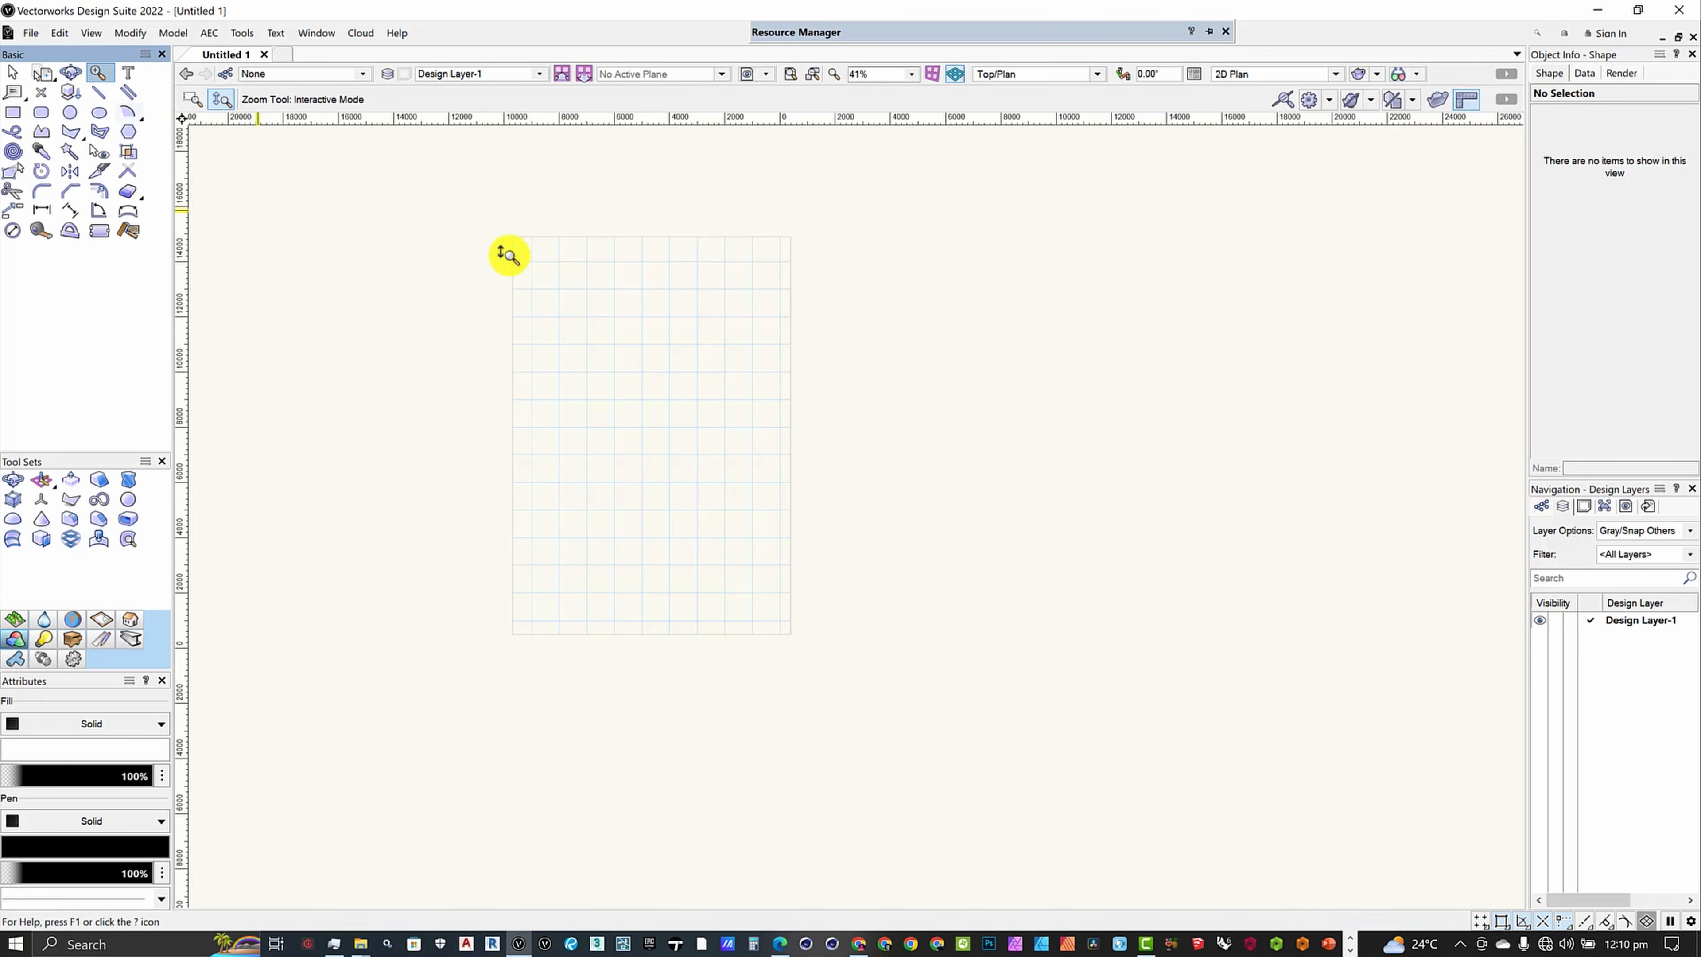
pyautogui.click(192, 100)
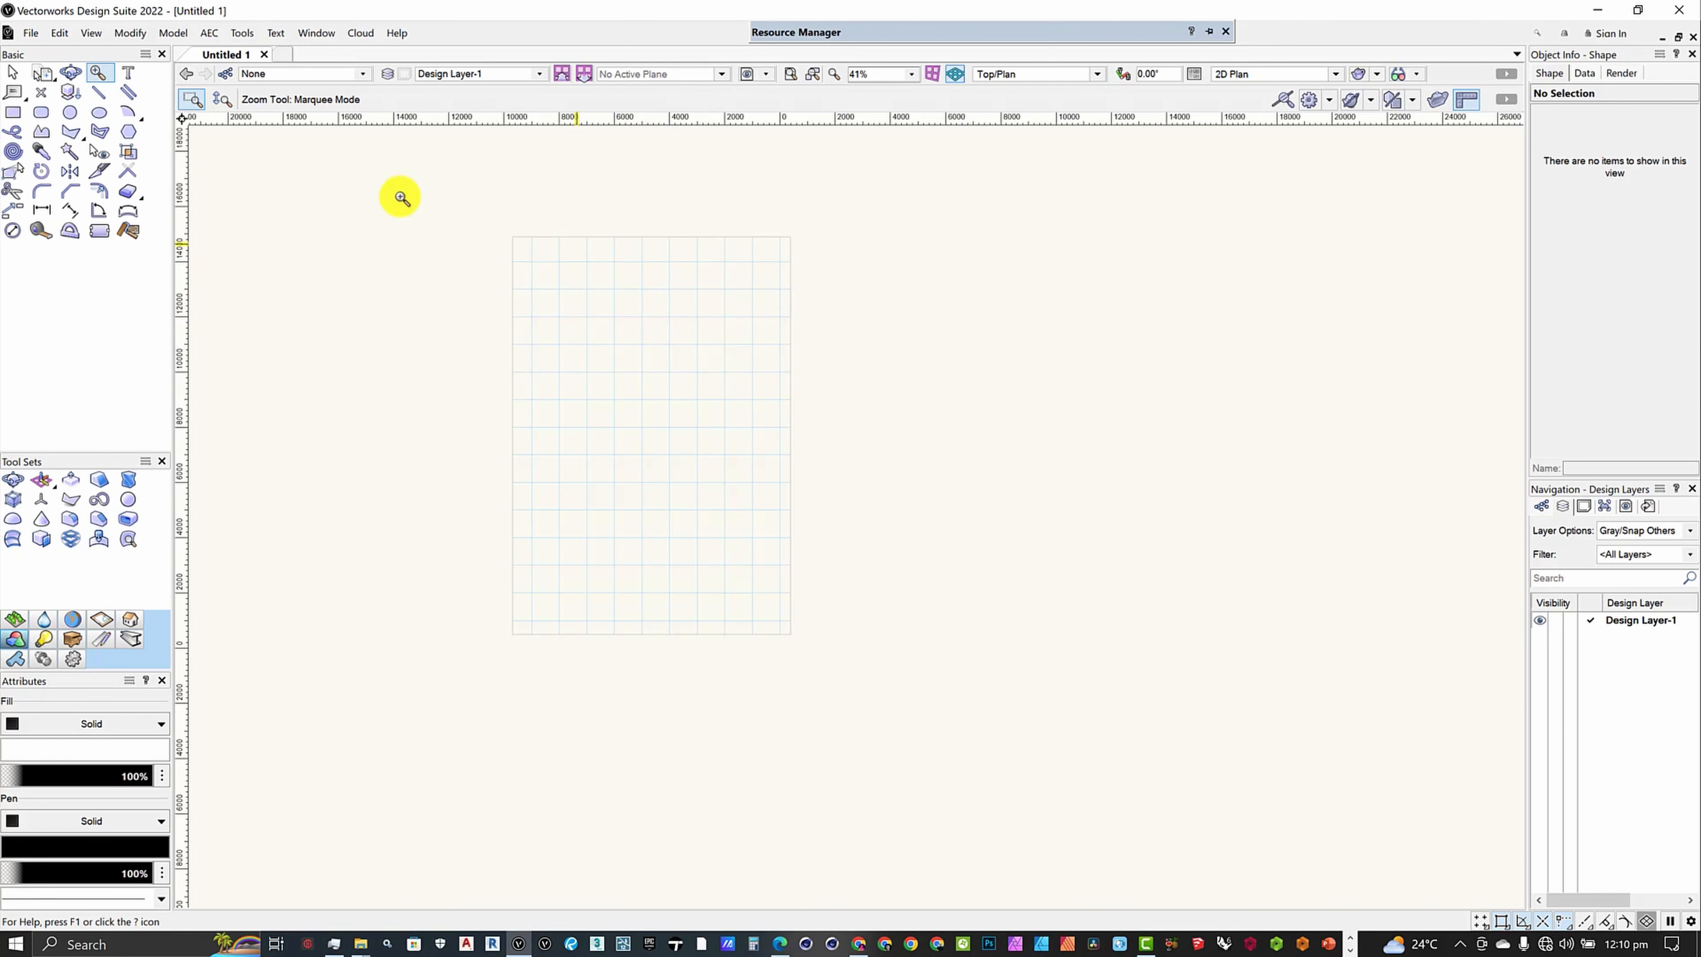
pyautogui.click(10, 114)
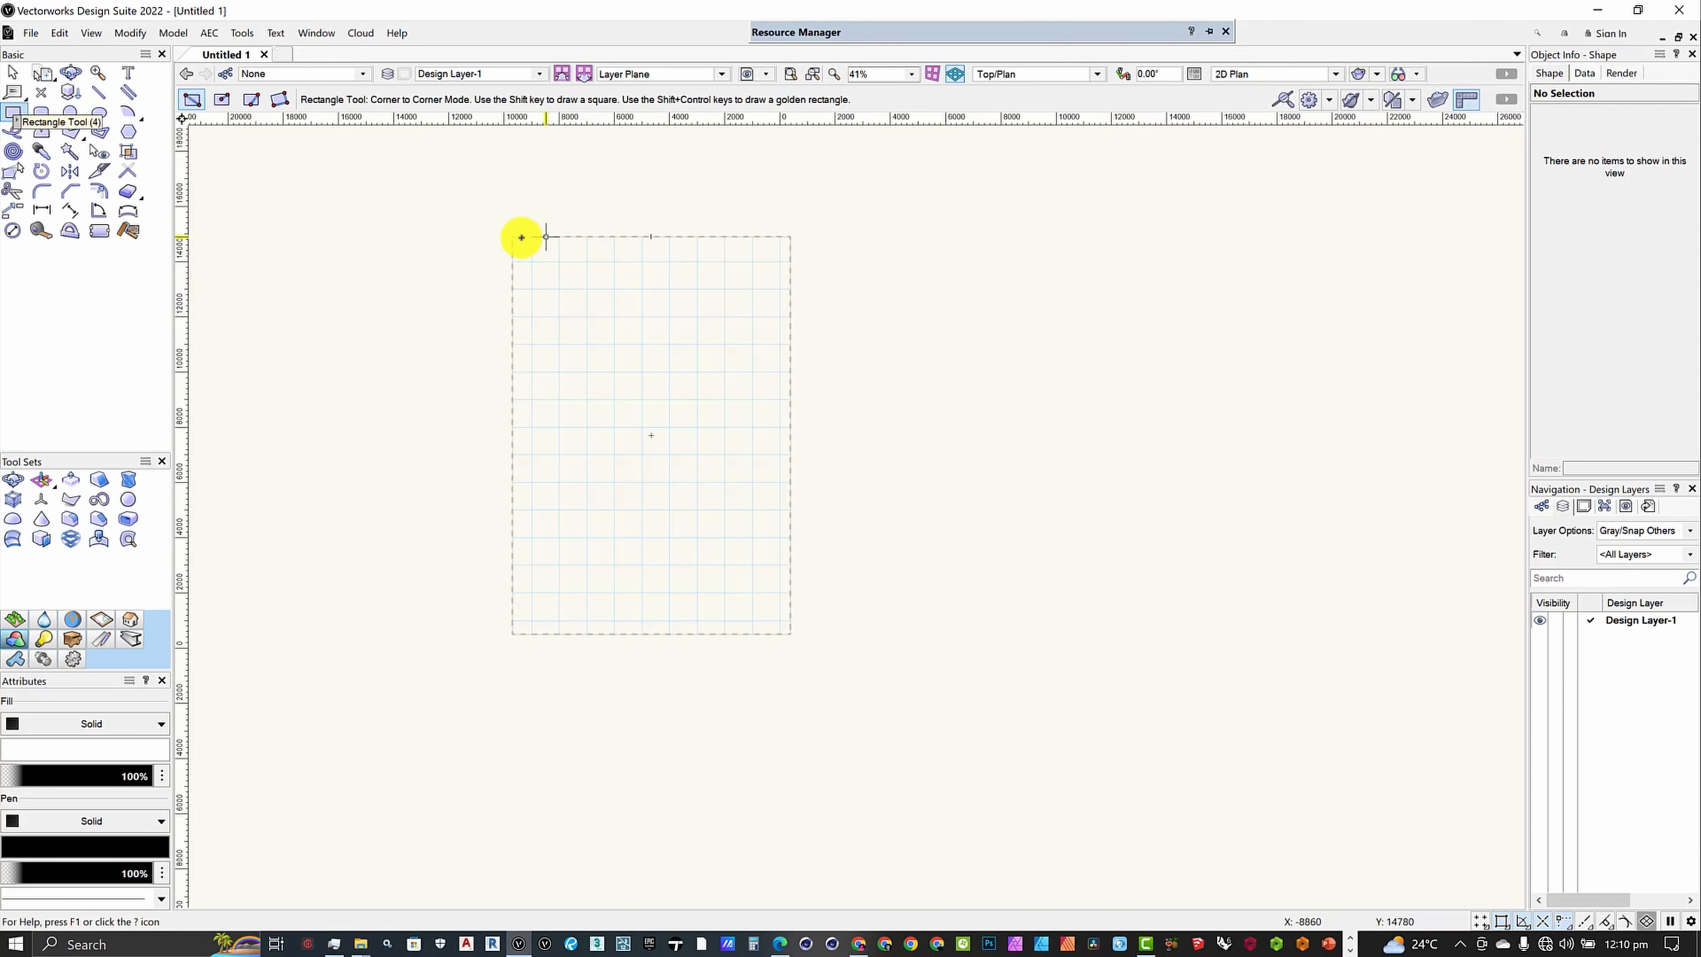
pyautogui.click(517, 236)
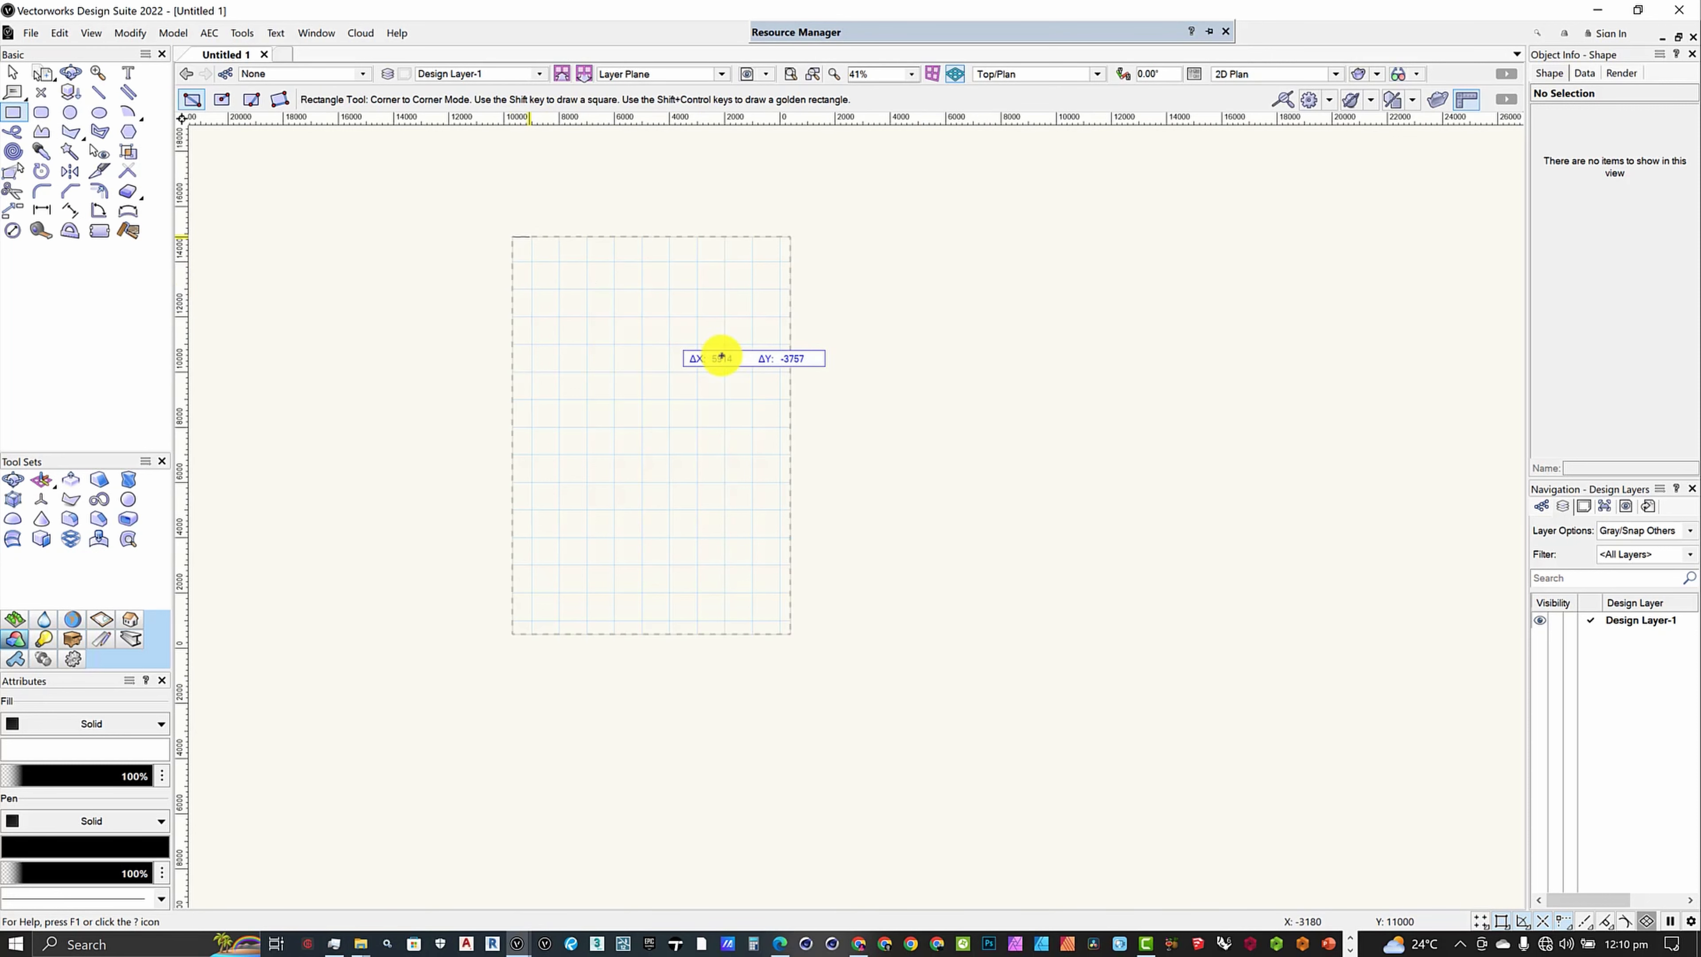
pyautogui.click(811, 394)
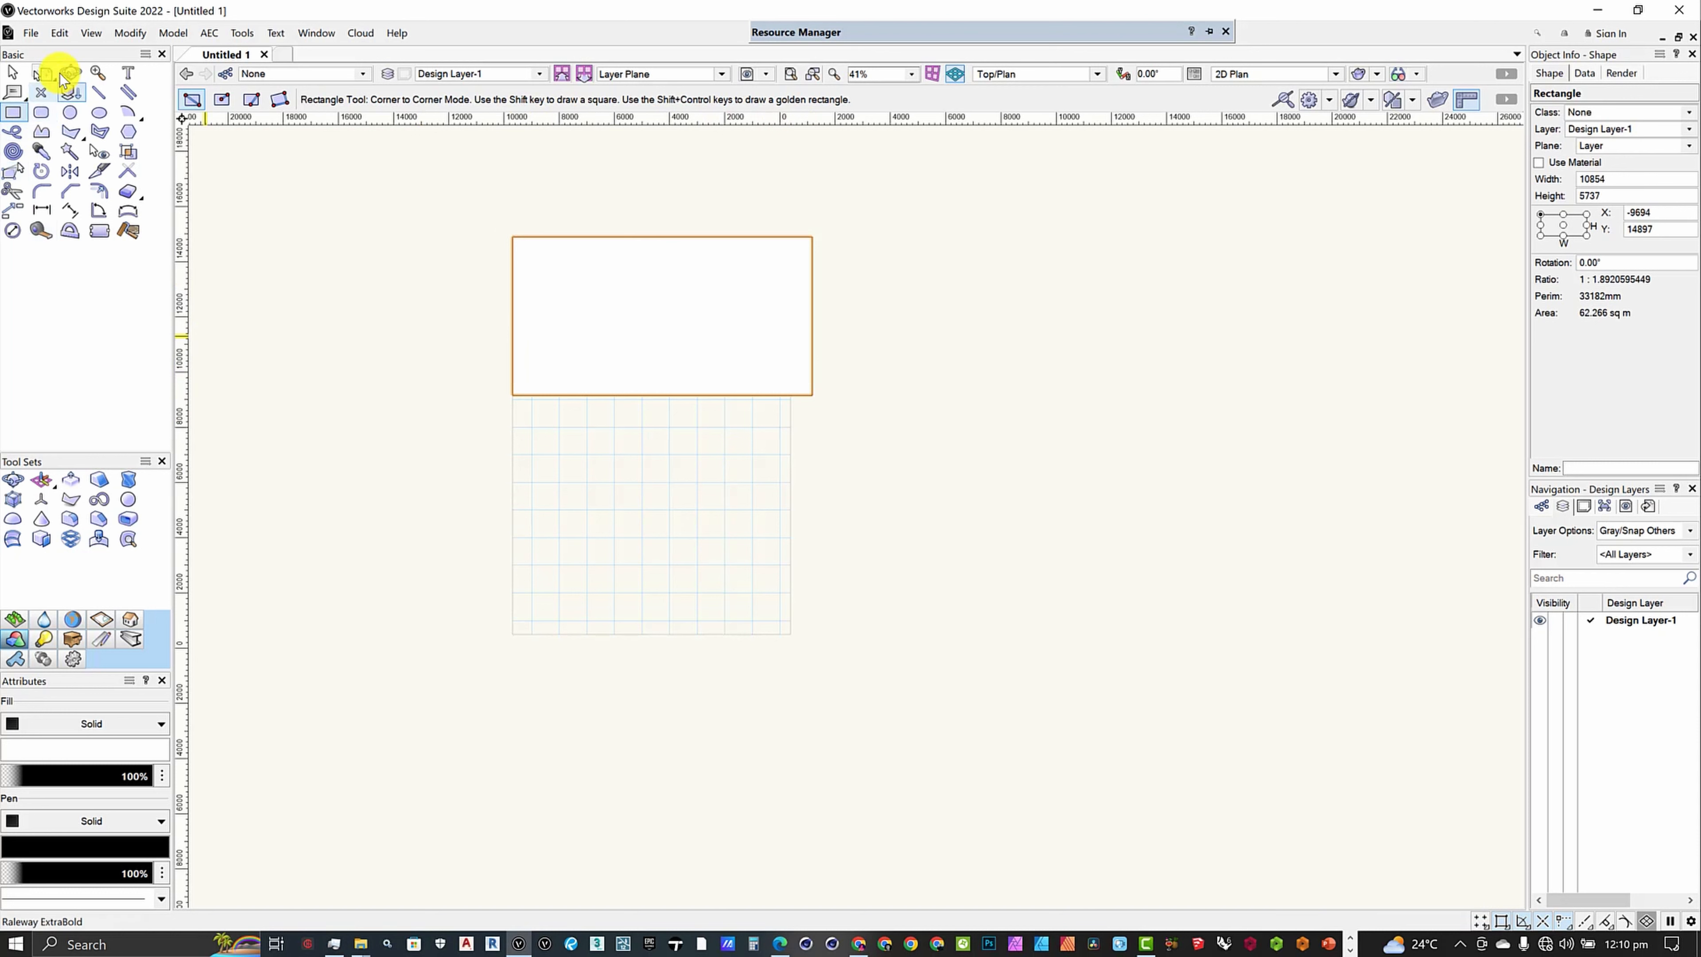
# Zoom in on the rectangle's upper-left corner with the Zoom tool's marquee mode, and rescale the view in interactive mode.
pyautogui.click(99, 71)
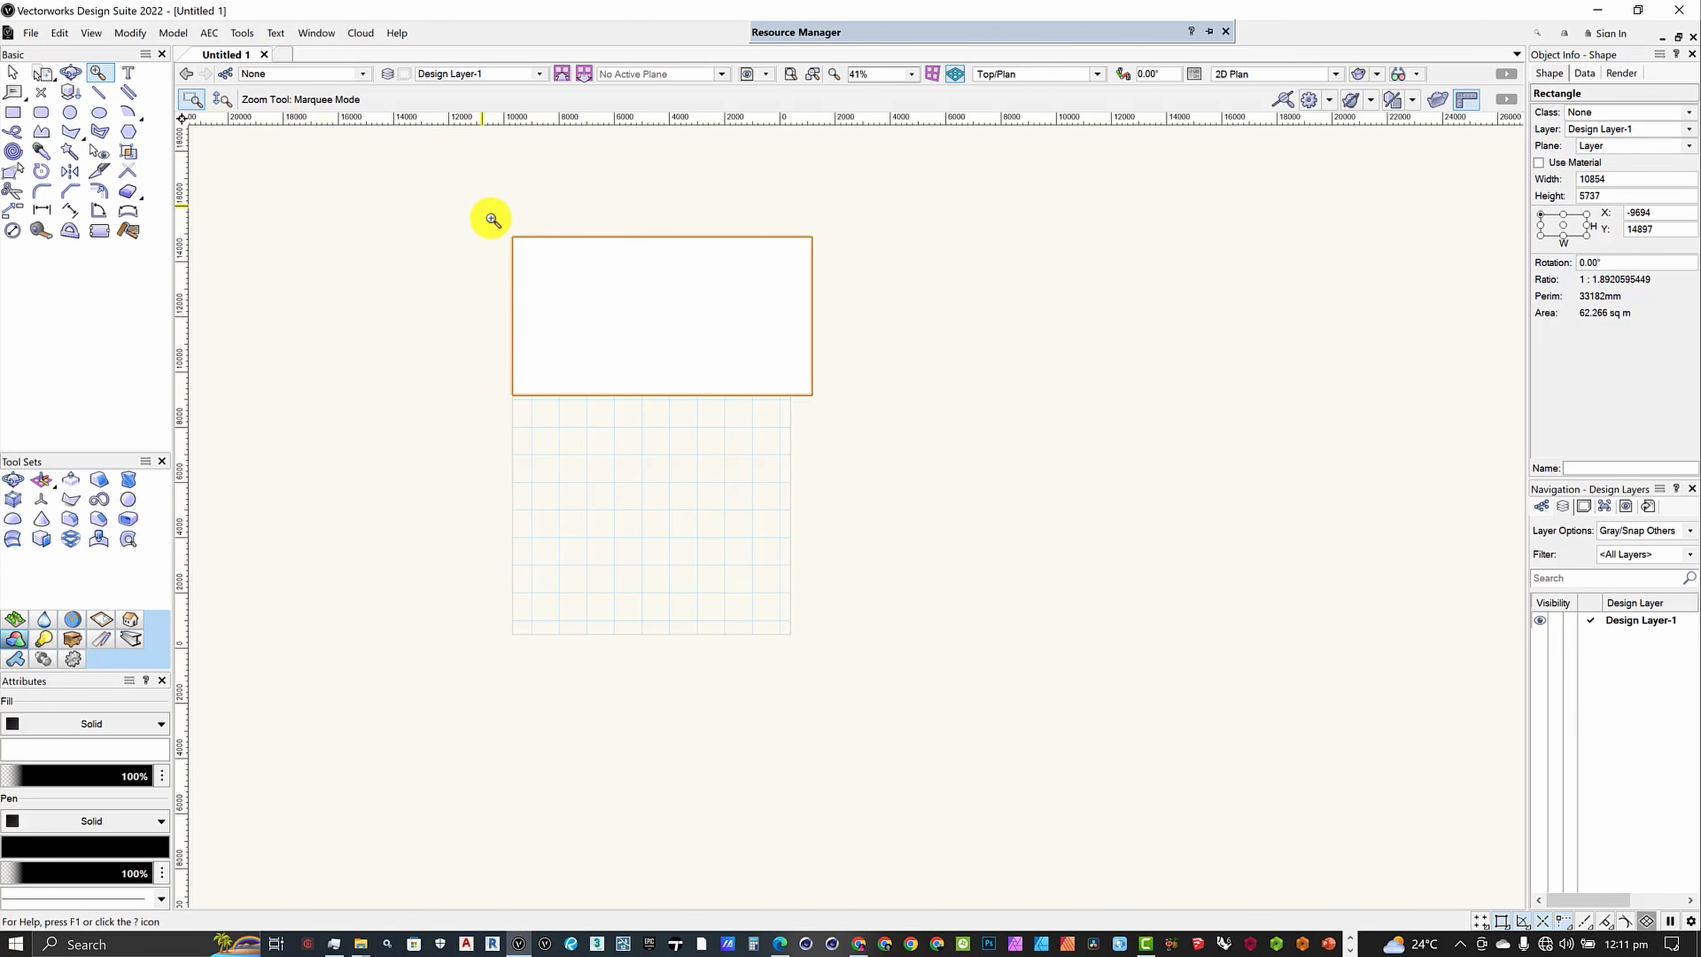
pyautogui.moveTo(500, 223); pyautogui.dragTo(539, 262)
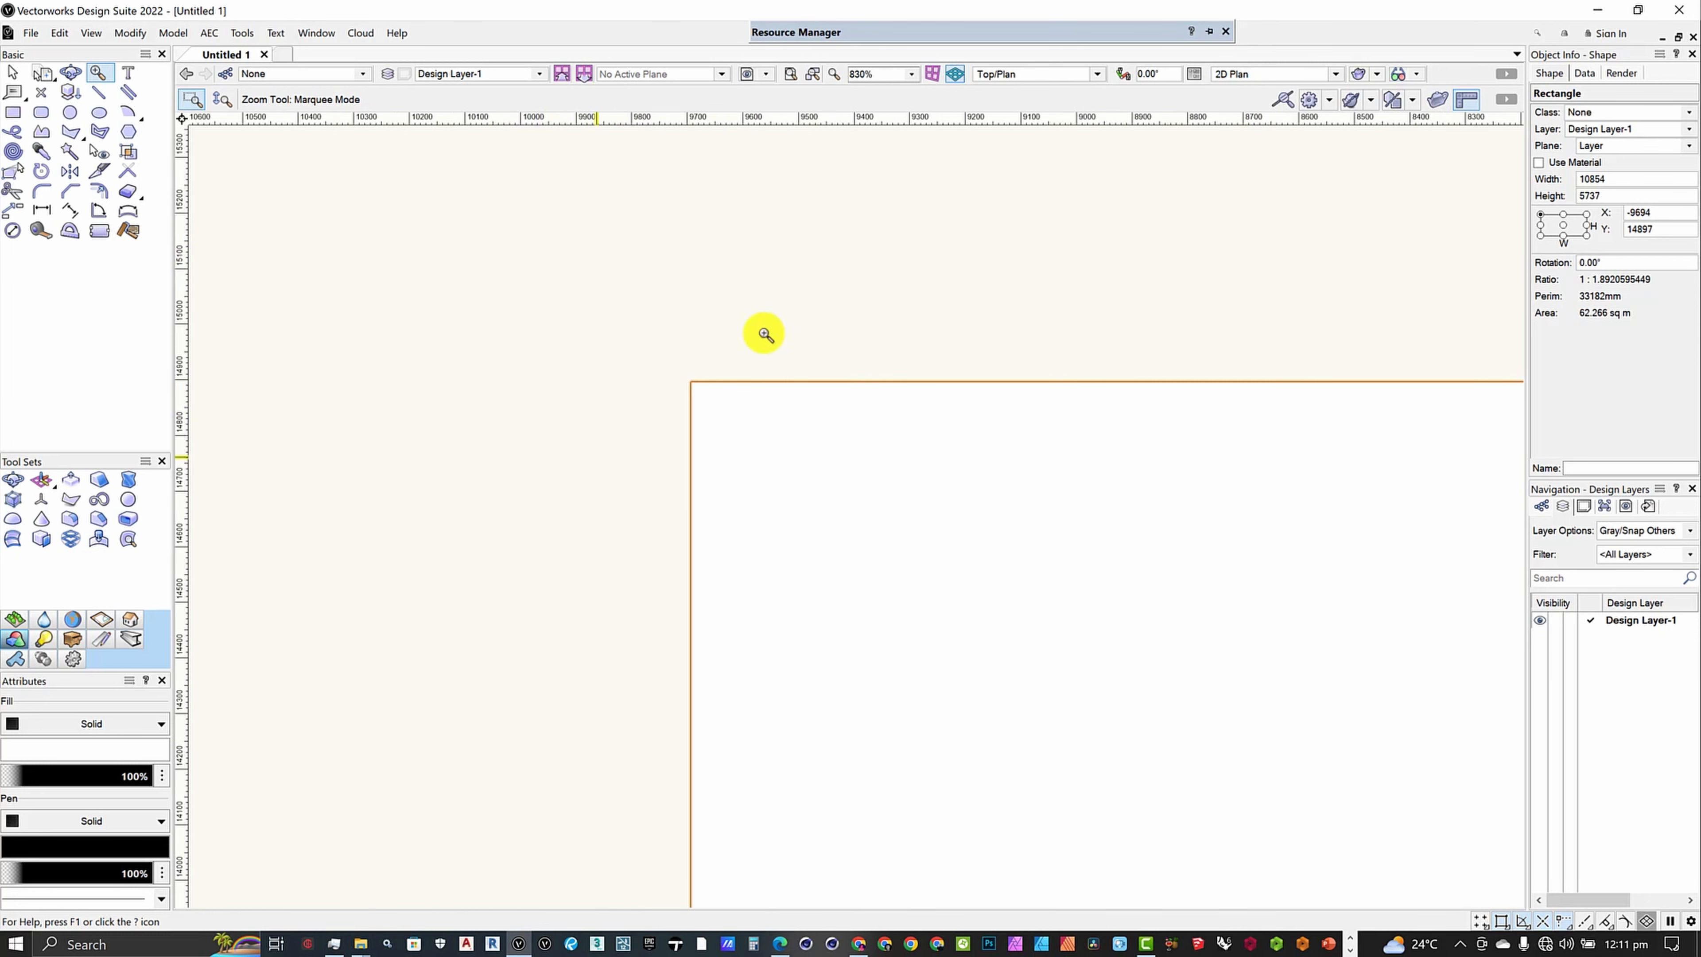
pyautogui.click(222, 100)
pyautogui.moveTo(415, 348); pyautogui.dragTo(531, 183)
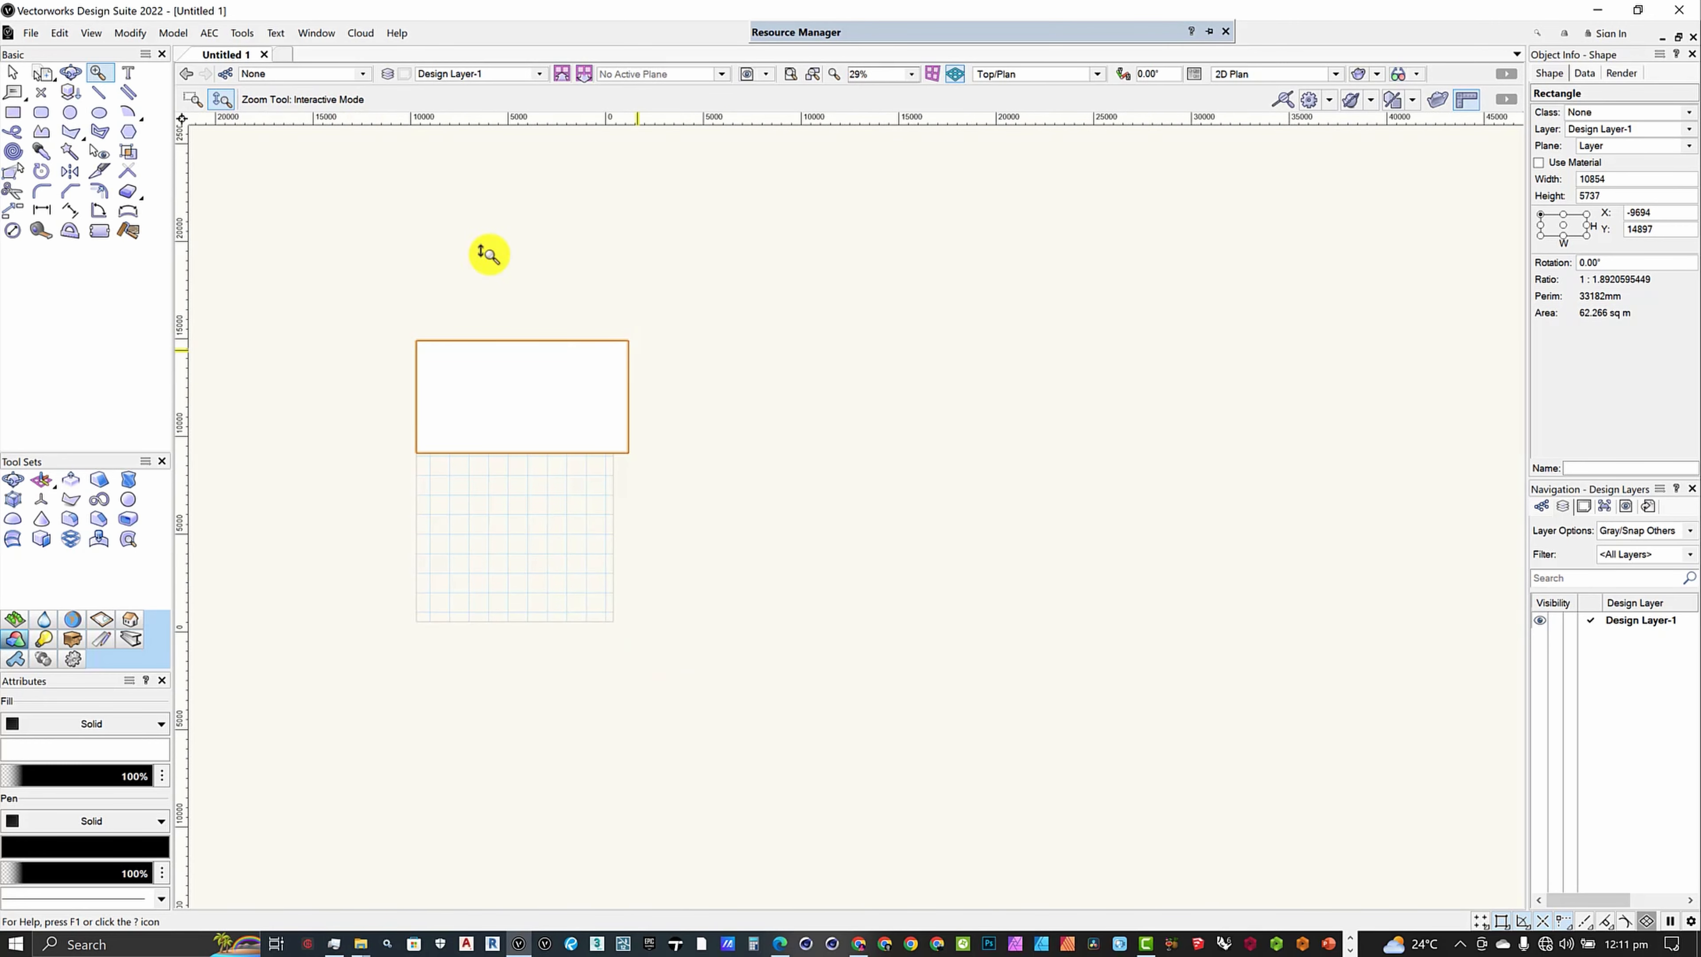
pyautogui.moveTo(395, 361); pyautogui.dragTo(551, 471)
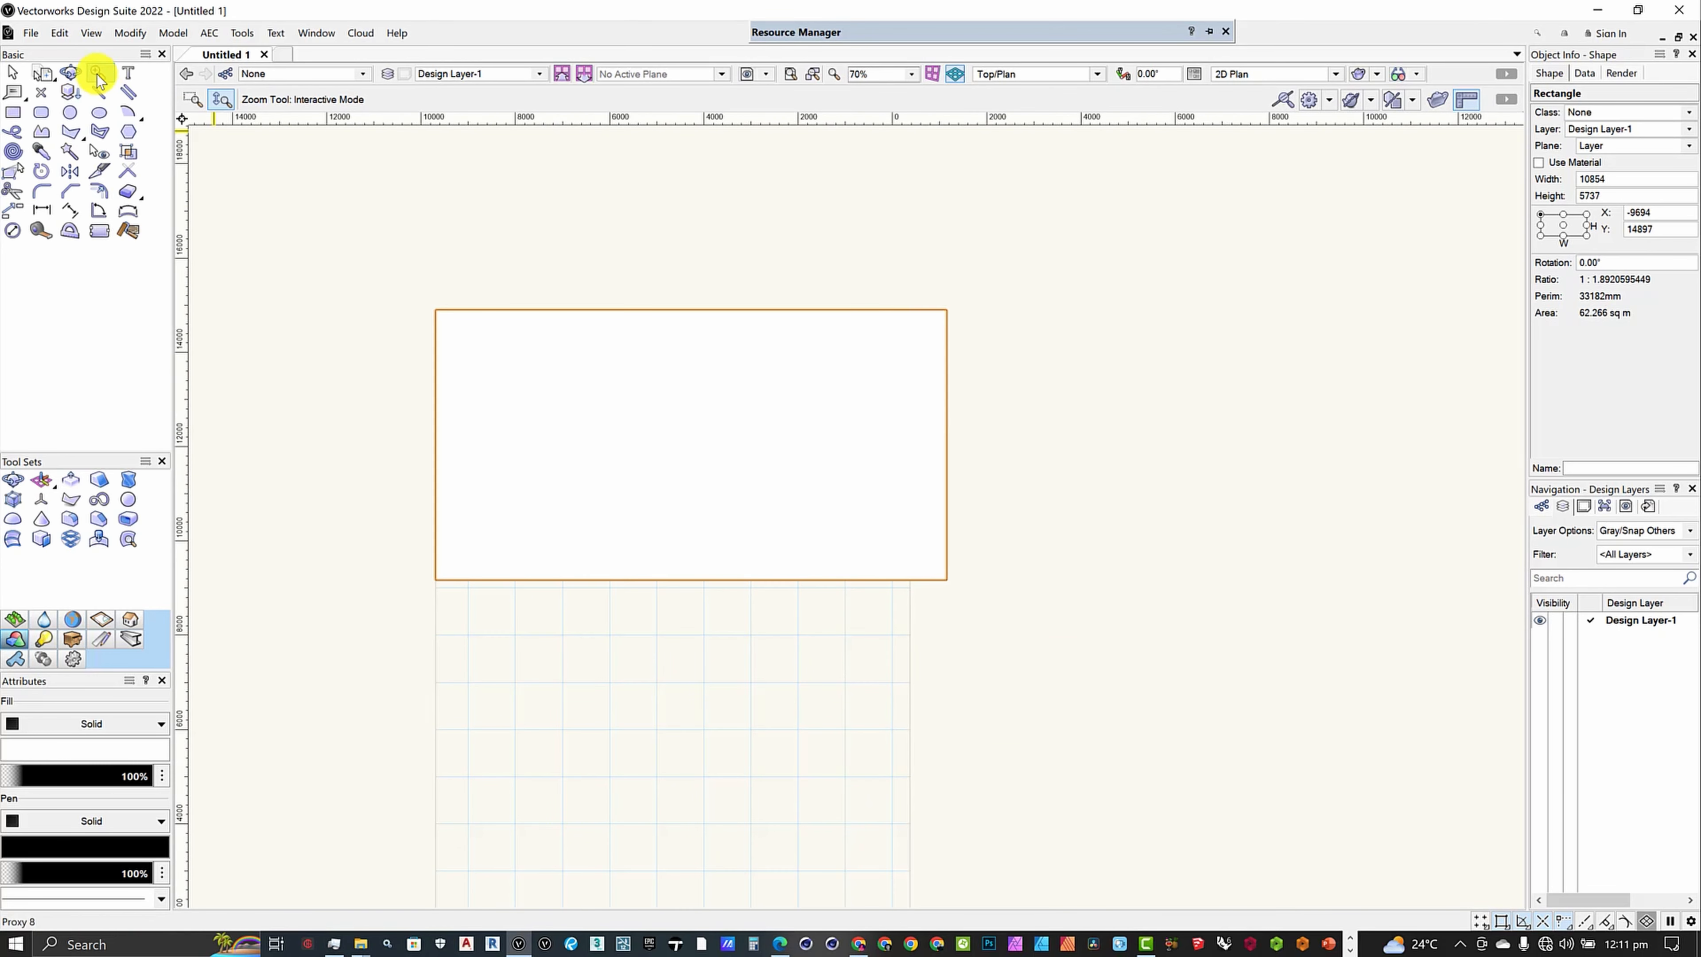
# Place the horizontal text "vectorworks" in the empty area to the right of the rectangle.
pyautogui.click(129, 74)
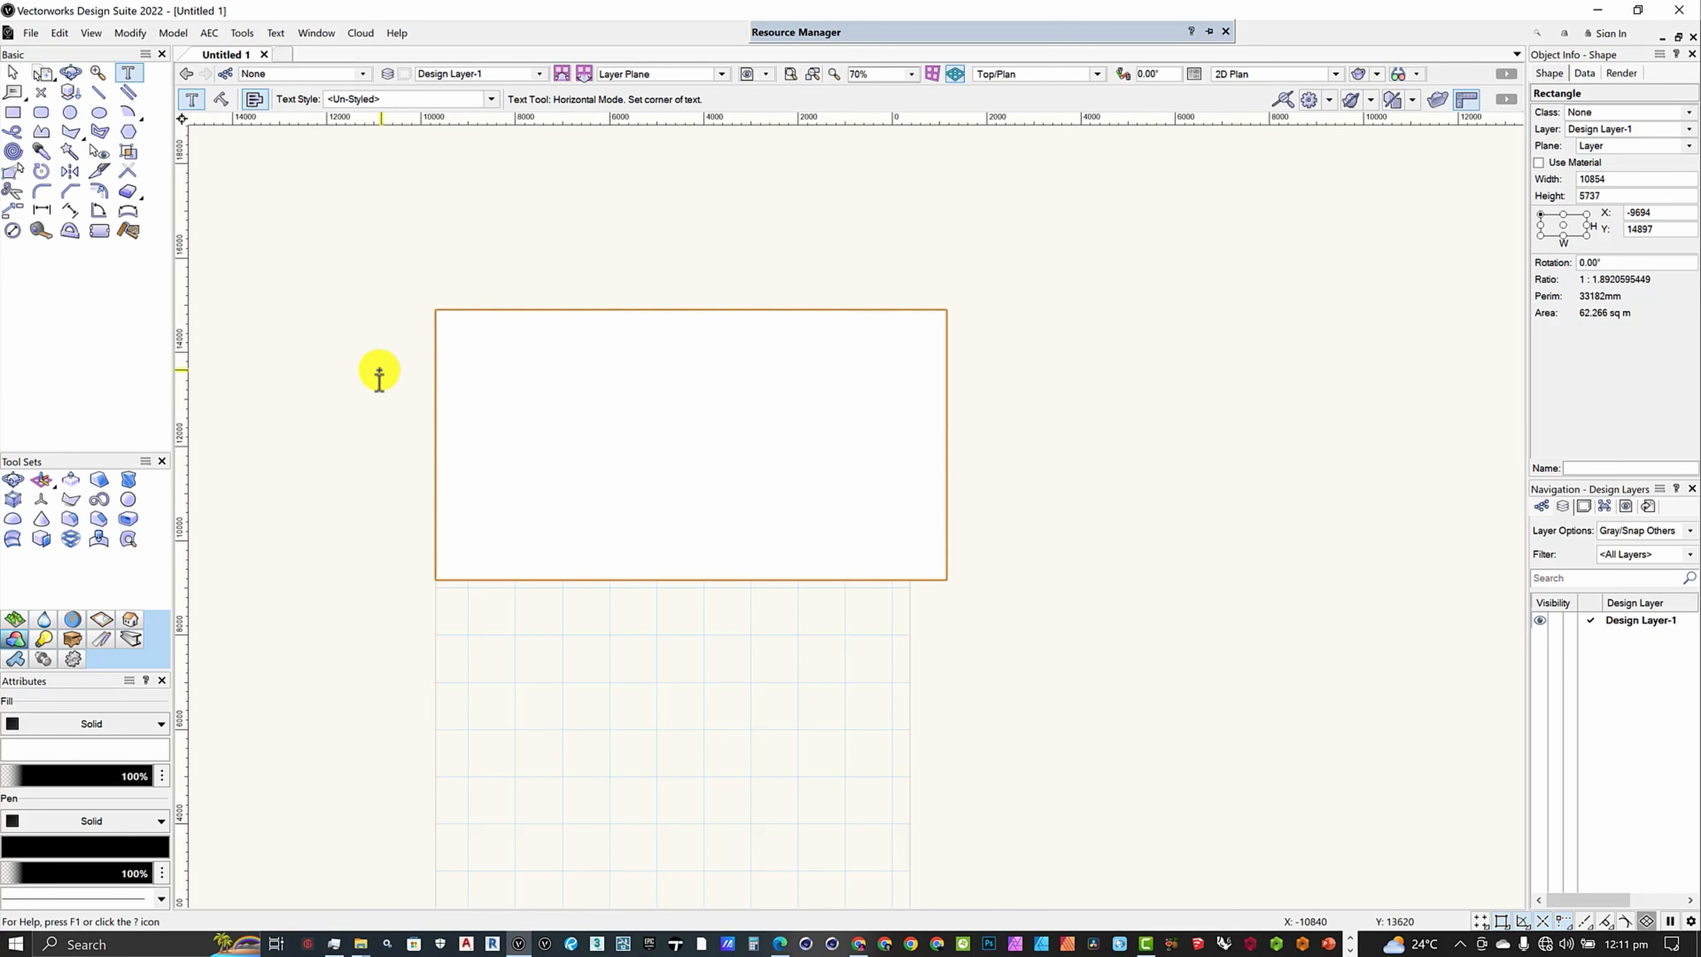
pyautogui.scroll(-3, 569, 380)
pyautogui.scroll(5, 577, 380)
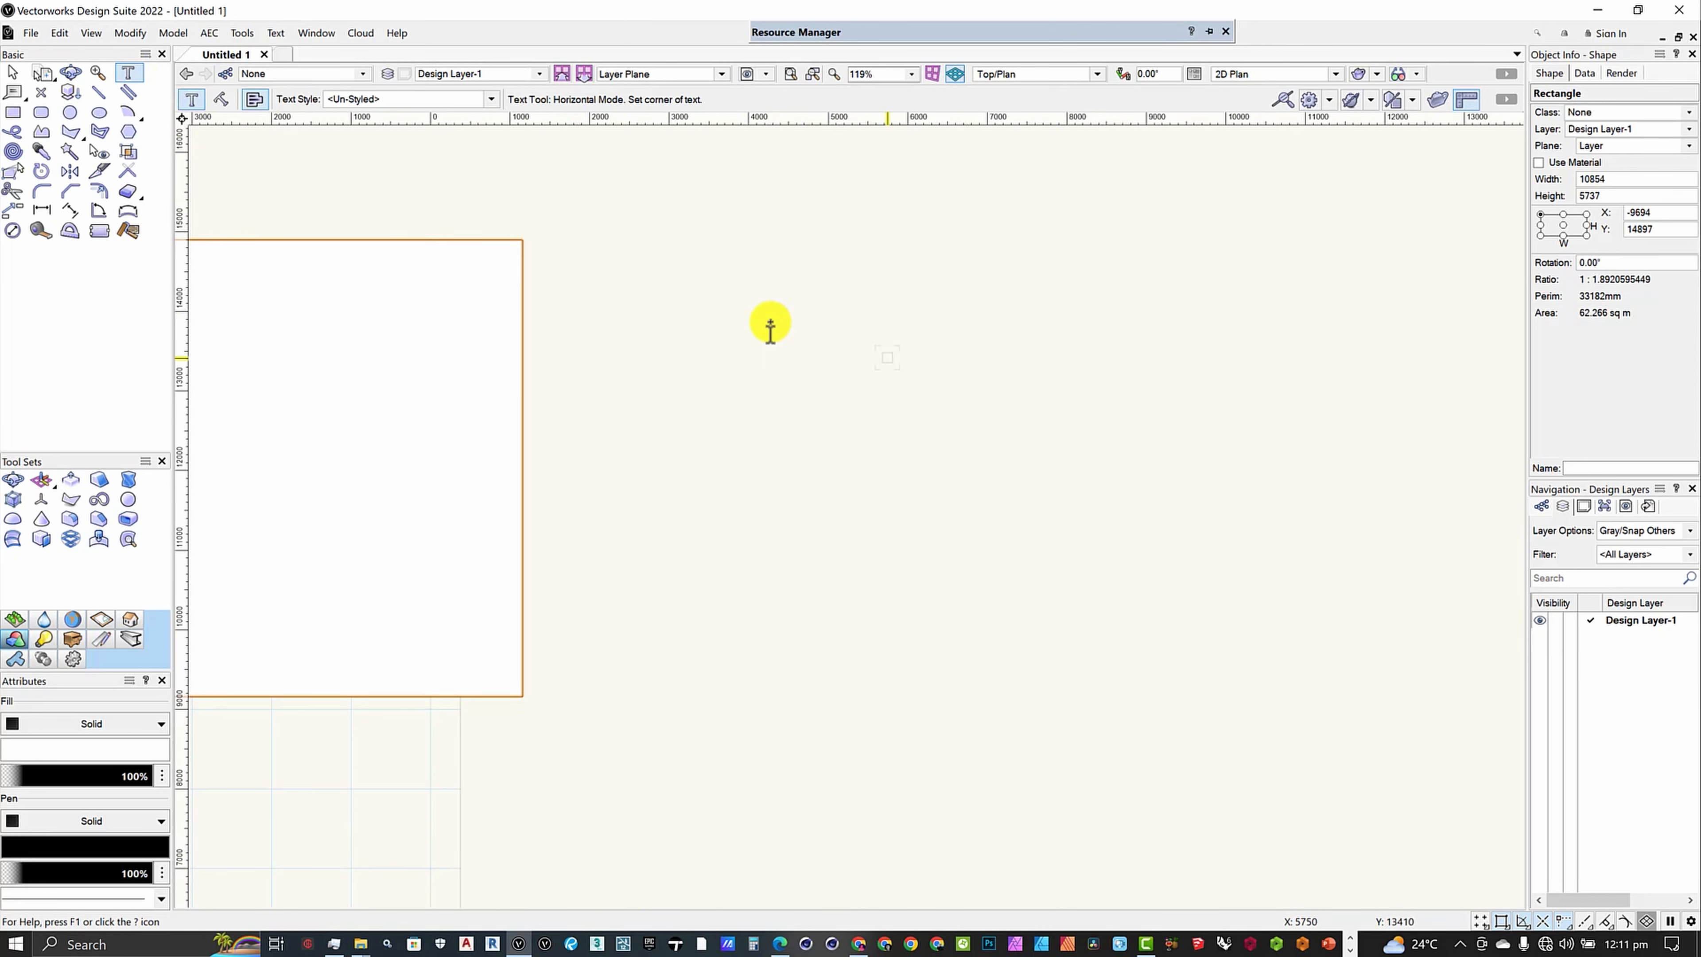
pyautogui.click(715, 280)
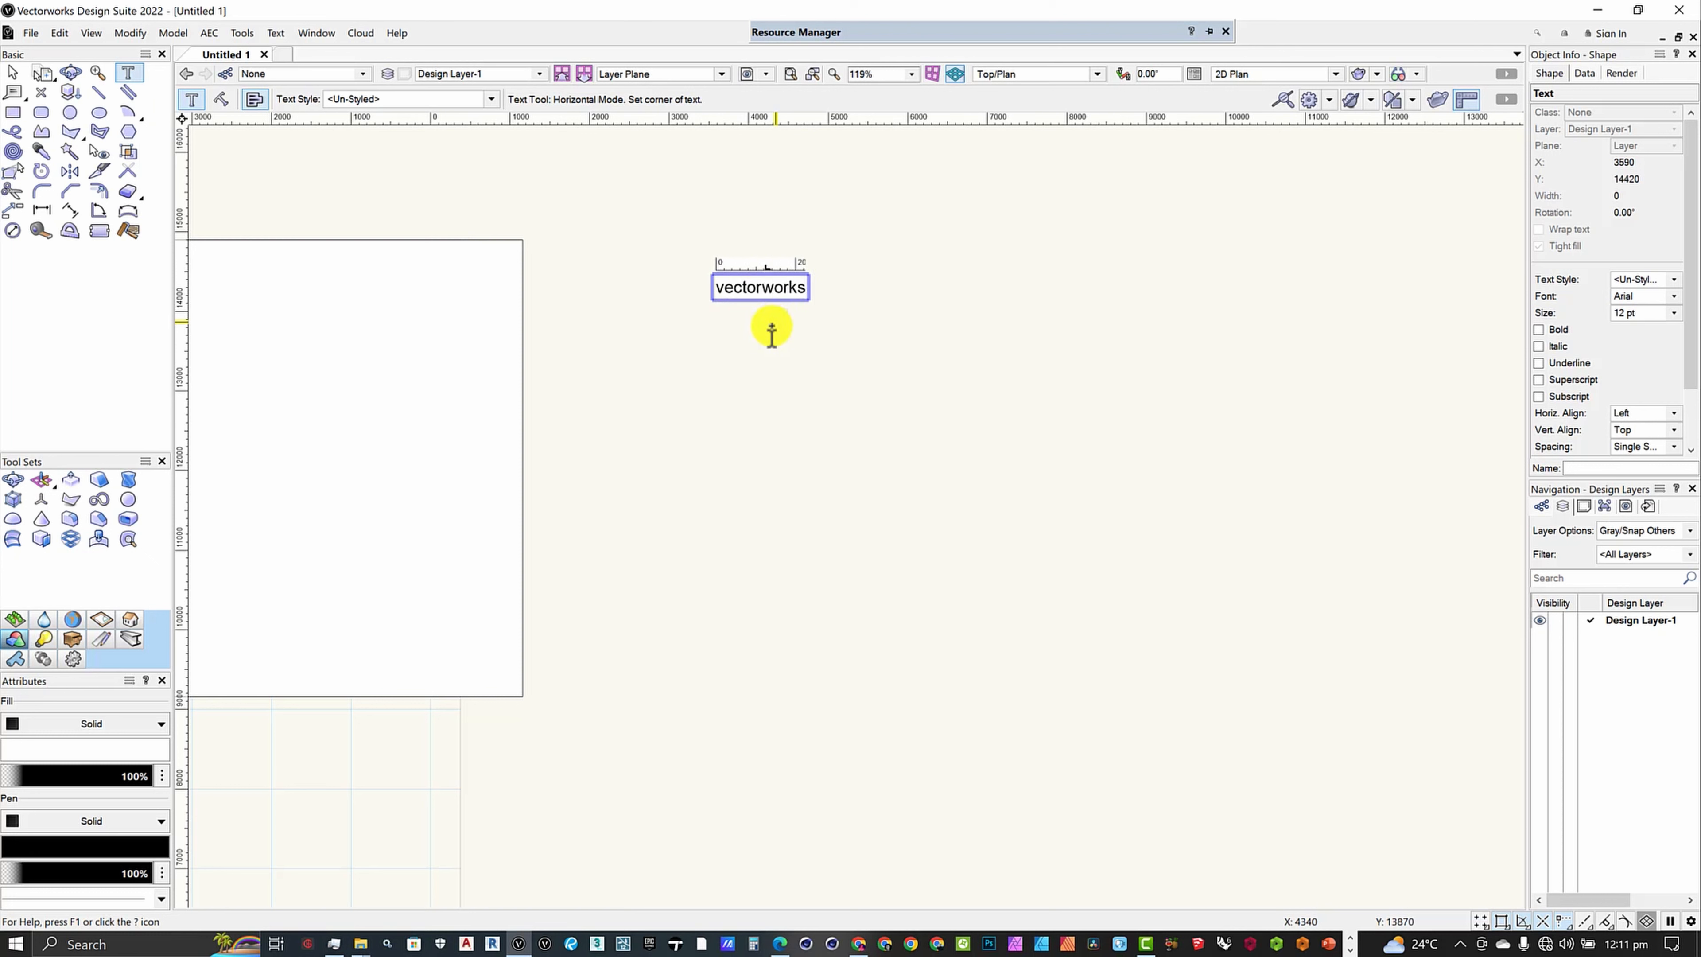
pyautogui.click(772, 327)
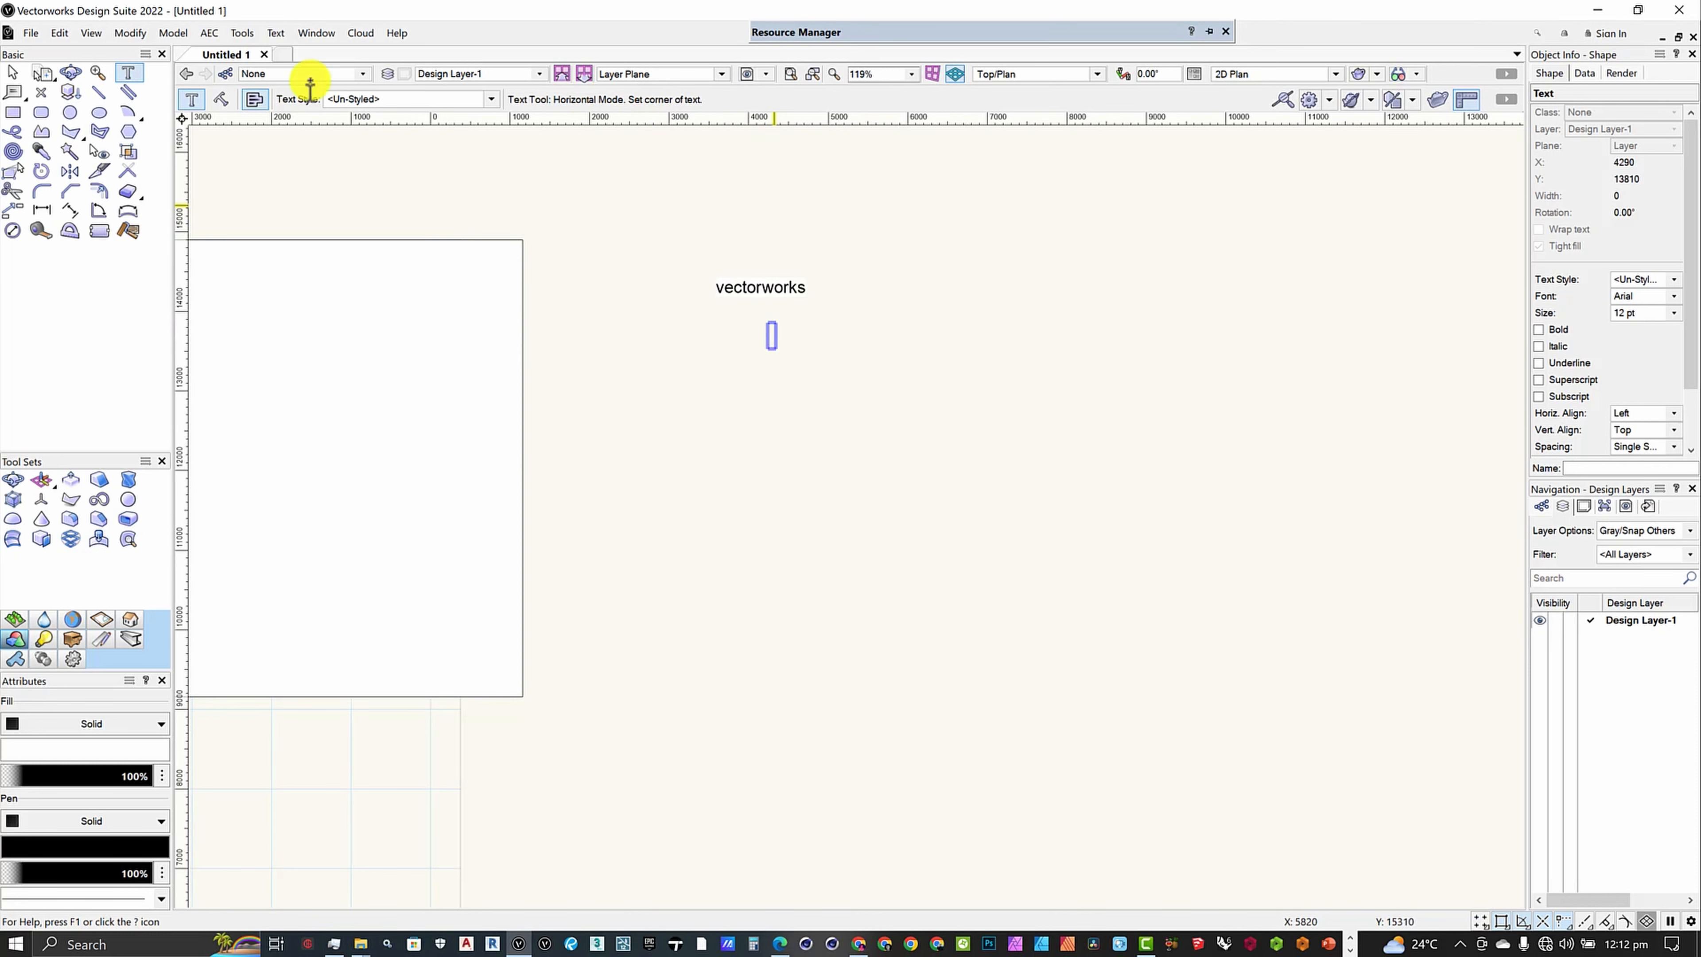
pyautogui.click(13, 72)
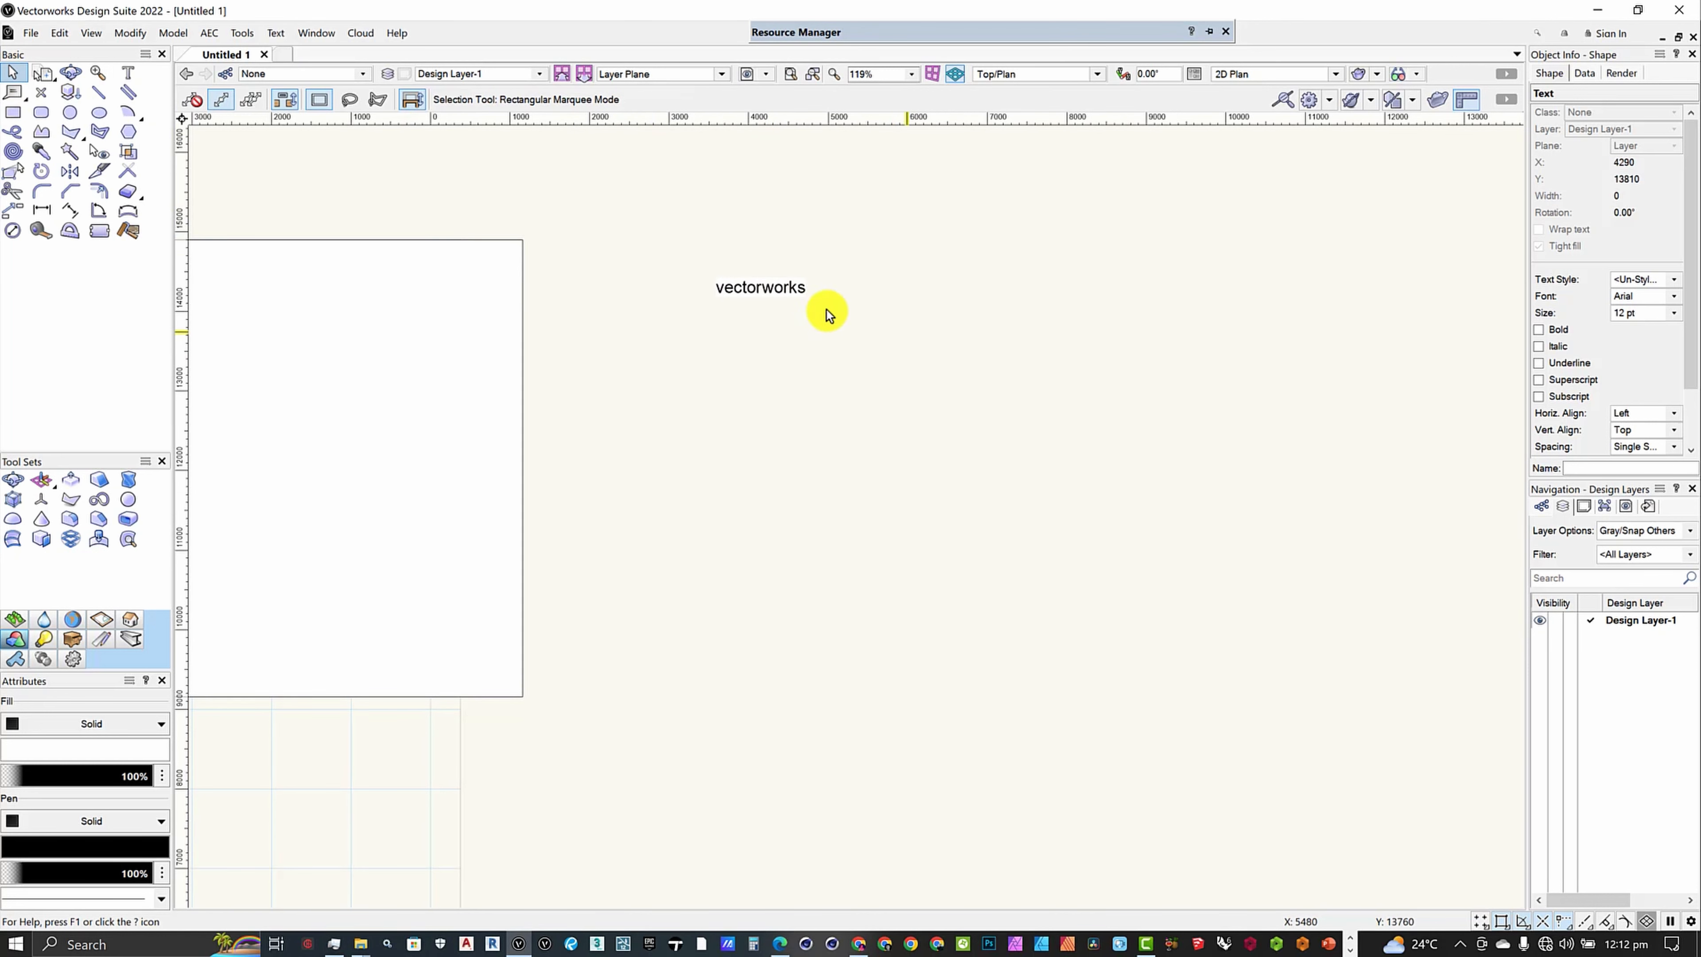
# Move the "vectorworks" text slightly downward and format it as bold, italic and underlined.
pyautogui.moveTo(761, 289)
pyautogui.mouseDown()
pyautogui.moveTo(811, 340)
pyautogui.moveTo(752, 315)
pyautogui.mouseUp()
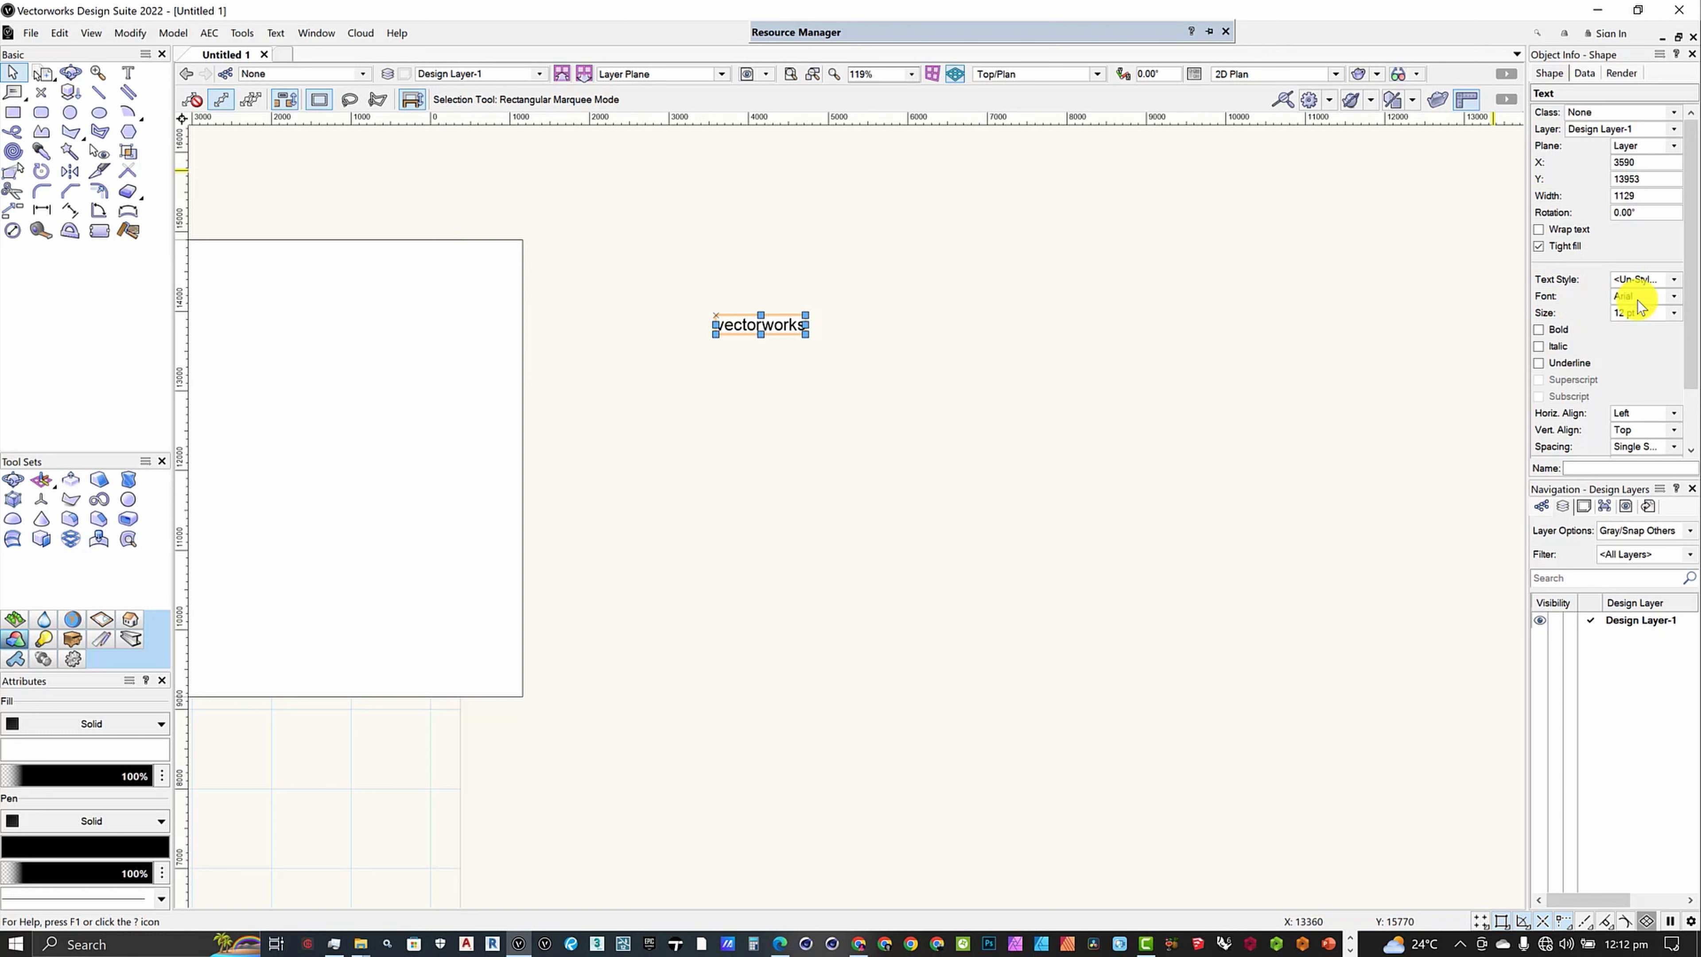
pyautogui.click(1537, 330)
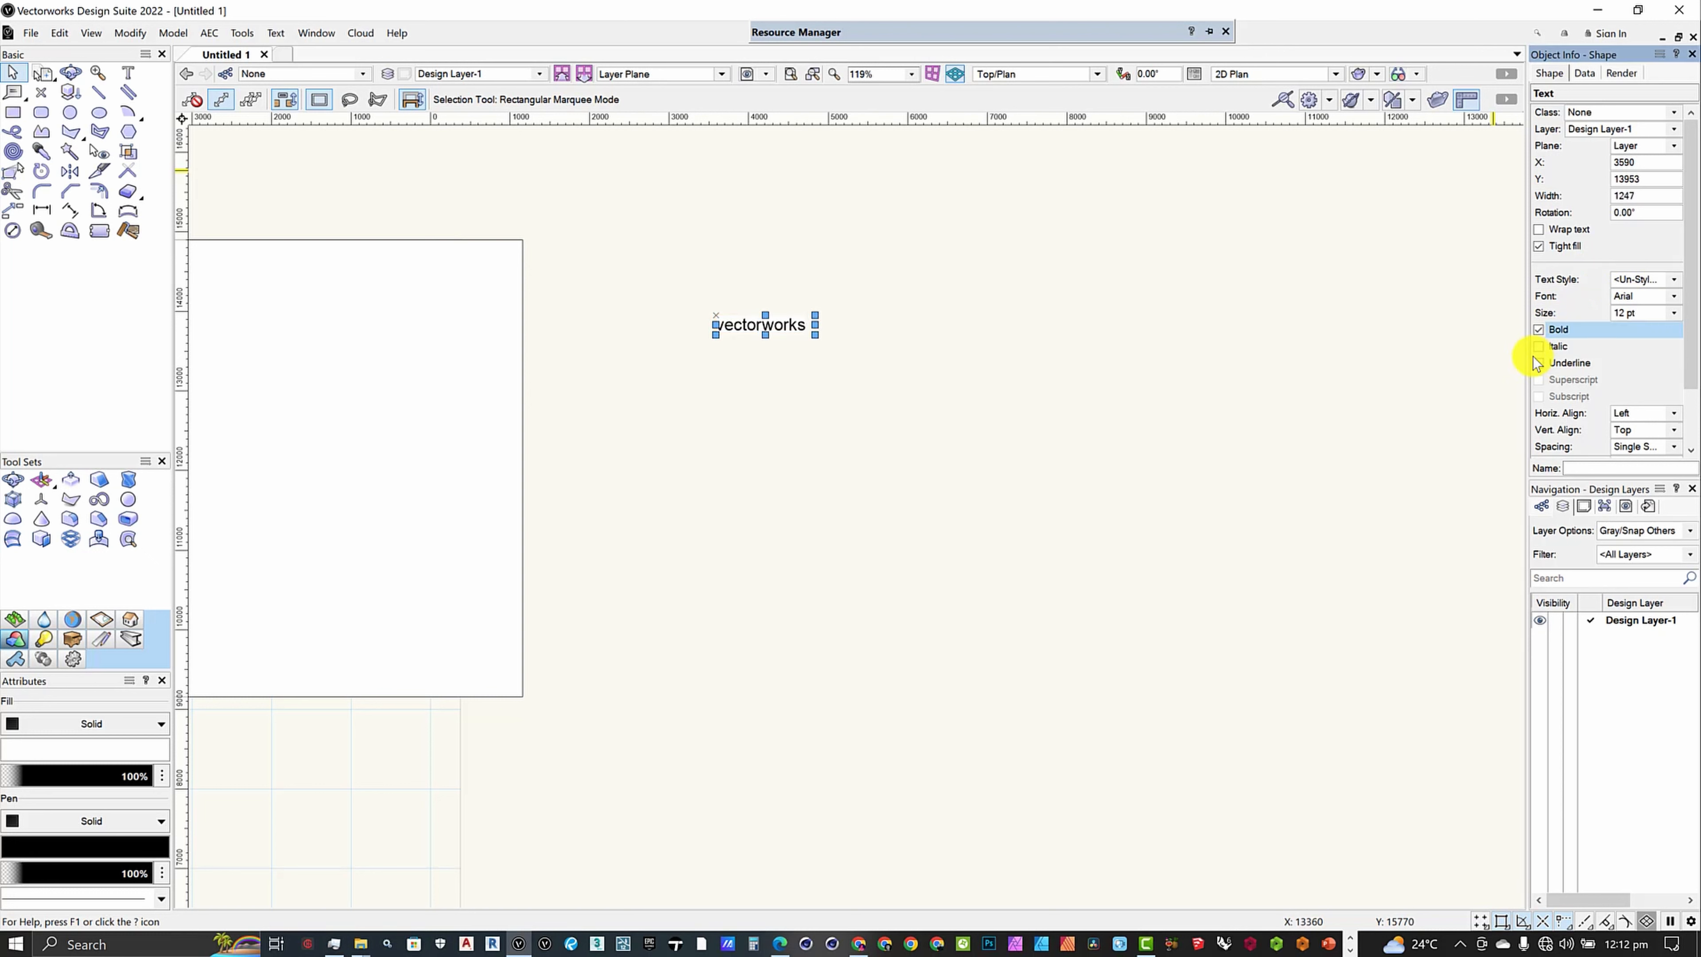
pyautogui.click(1539, 346)
pyautogui.click(1540, 362)
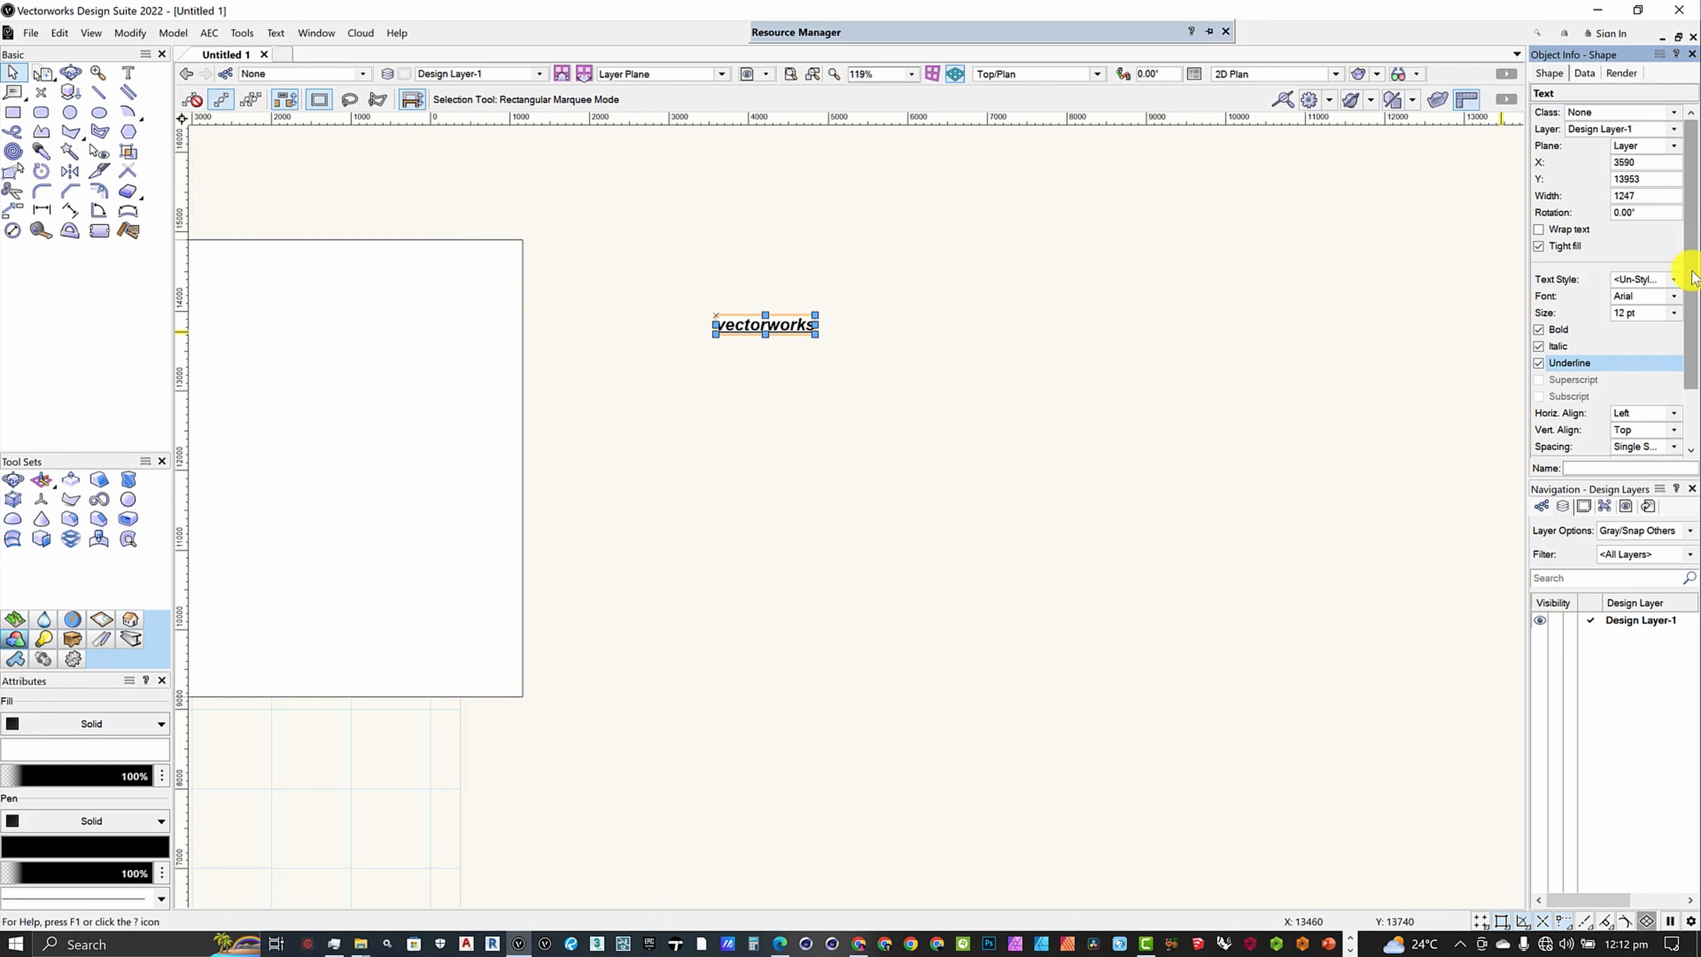
pyautogui.scroll(-2, 1688, 307)
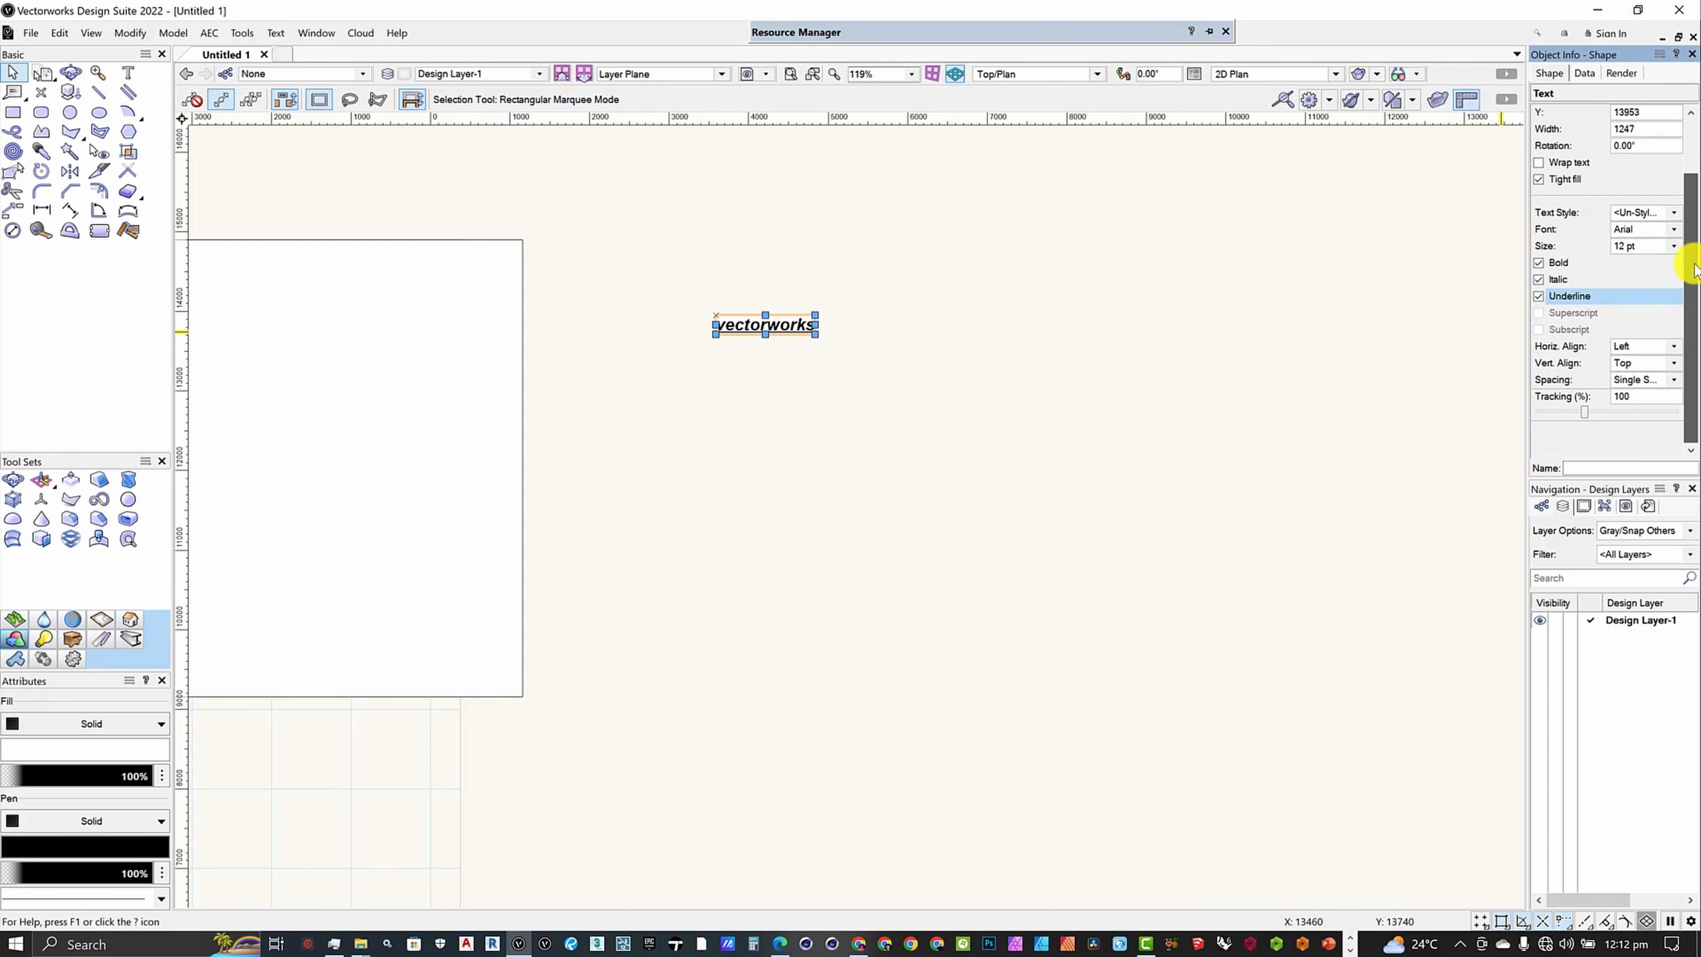
pyautogui.scroll(2, 1685, 315)
pyautogui.moveTo(669, 276); pyautogui.dragTo(921, 416)
pyautogui.scroll(5, 763, 323)
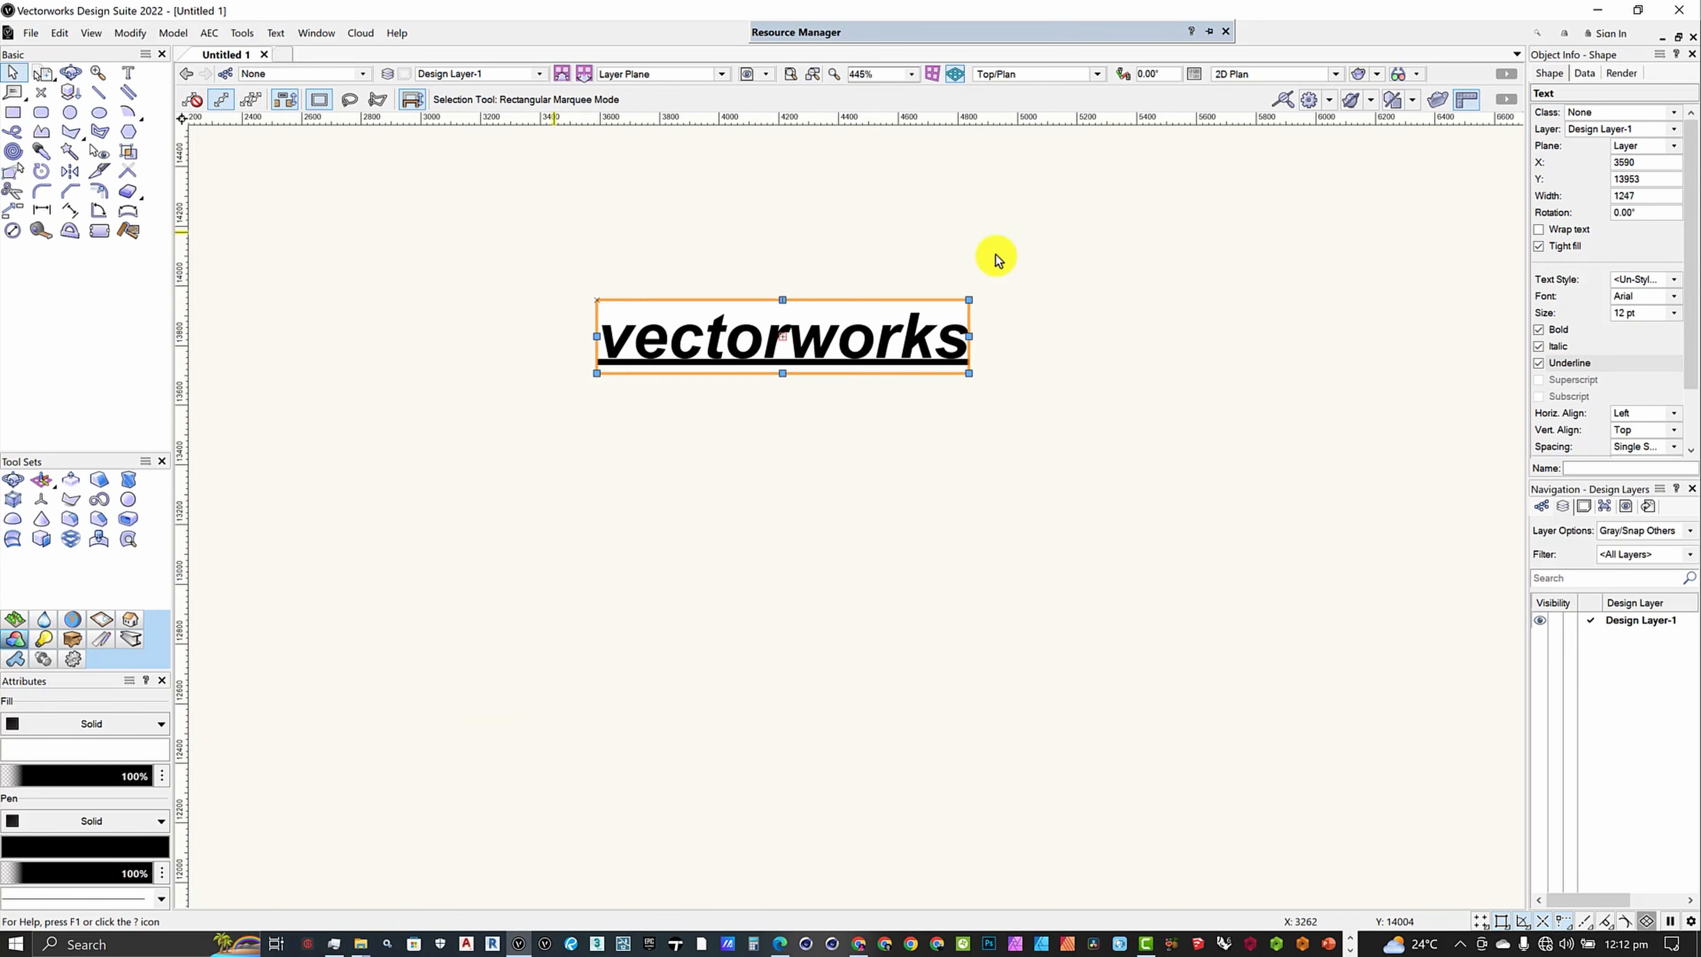
pyautogui.scroll(-4, 657, 365)
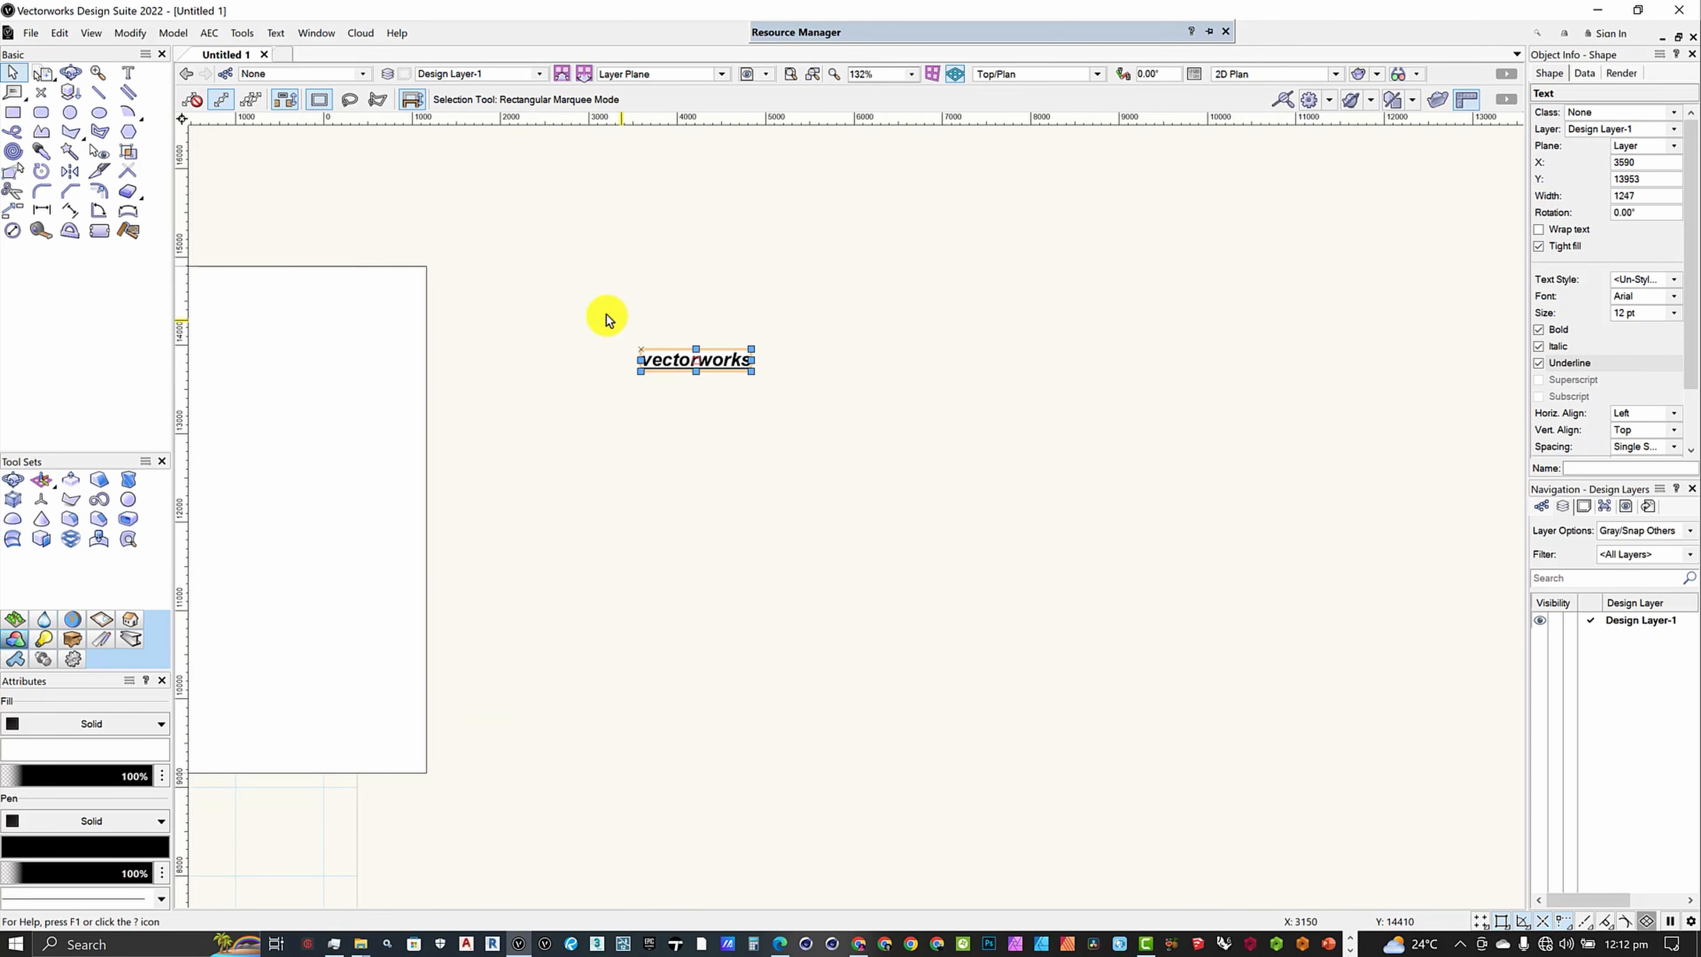
pyautogui.moveTo(598, 305); pyautogui.dragTo(908, 467)
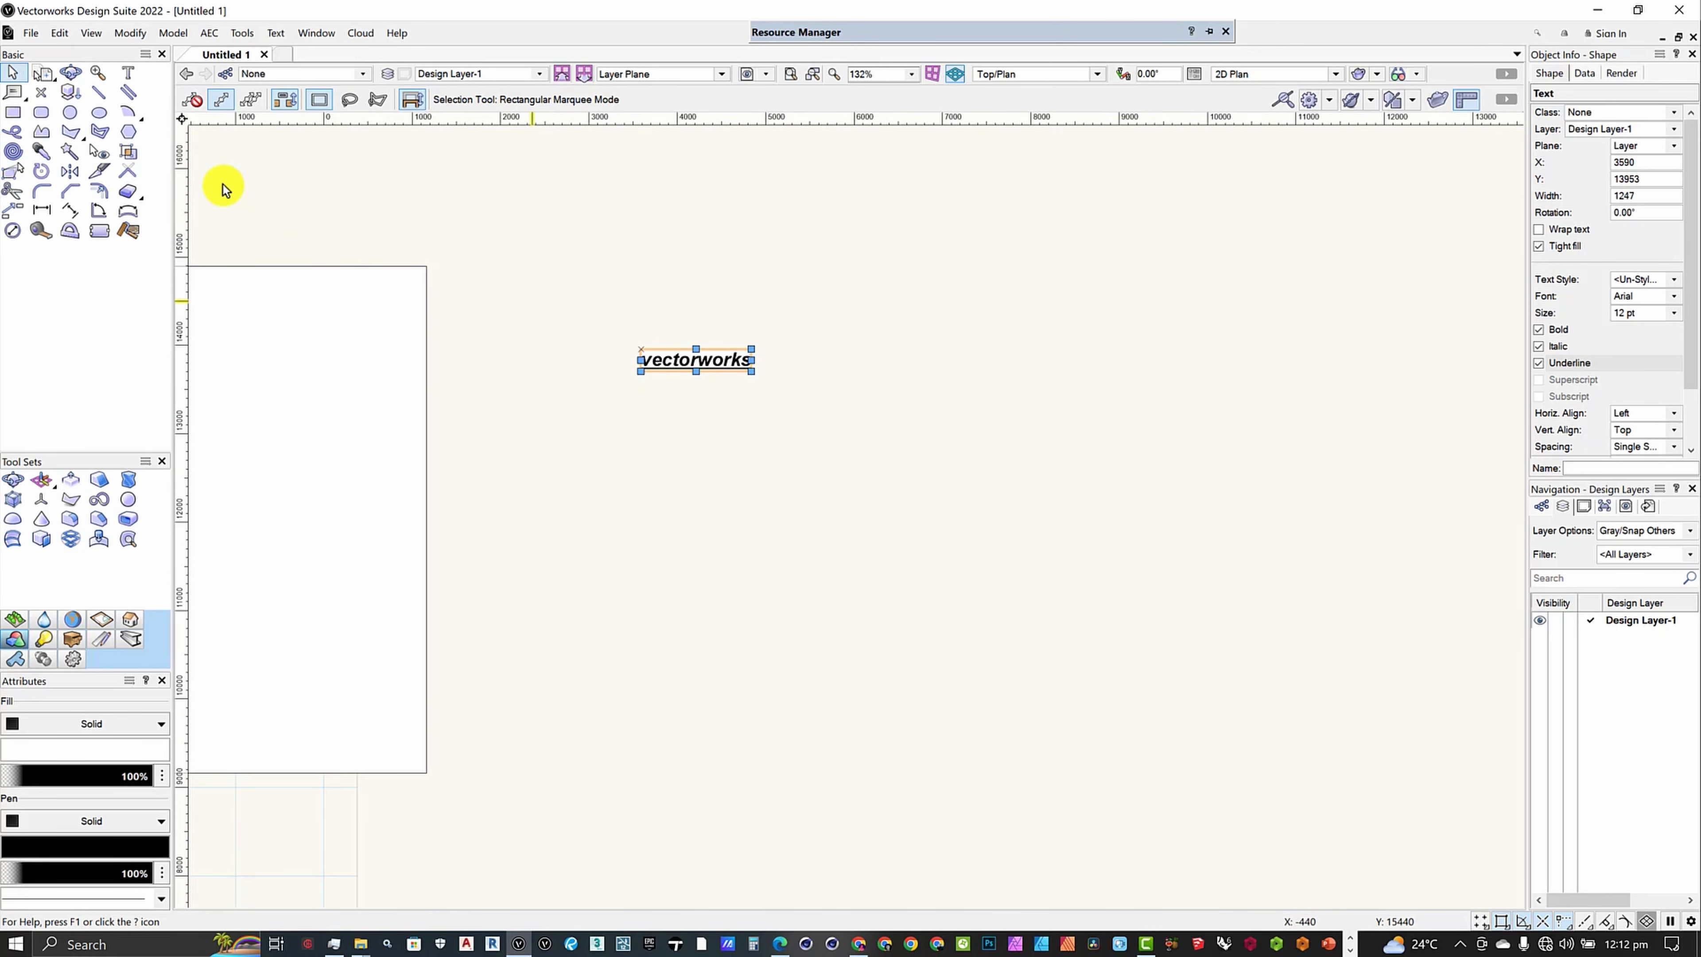
# Place a callout in Towards Target mode above the "vectorworks" text, with its leader pointing to the rectangle's right edge near the upper corner.
pyautogui.click(12, 99)
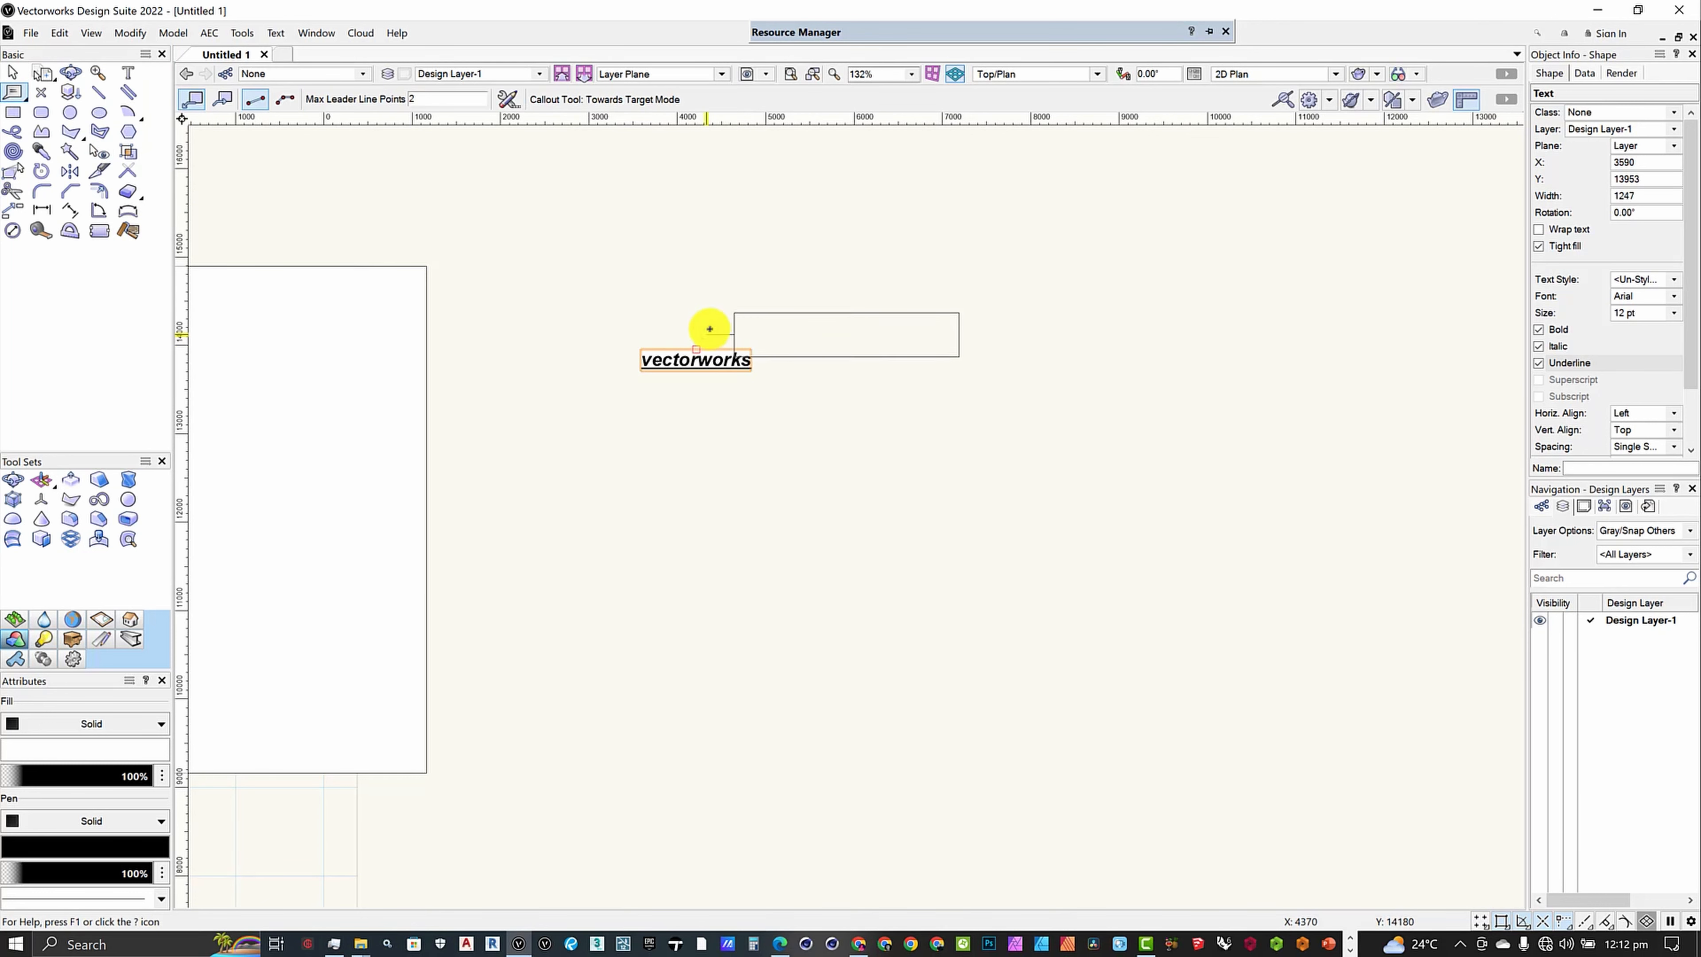
pyautogui.scroll(-3, 706, 330)
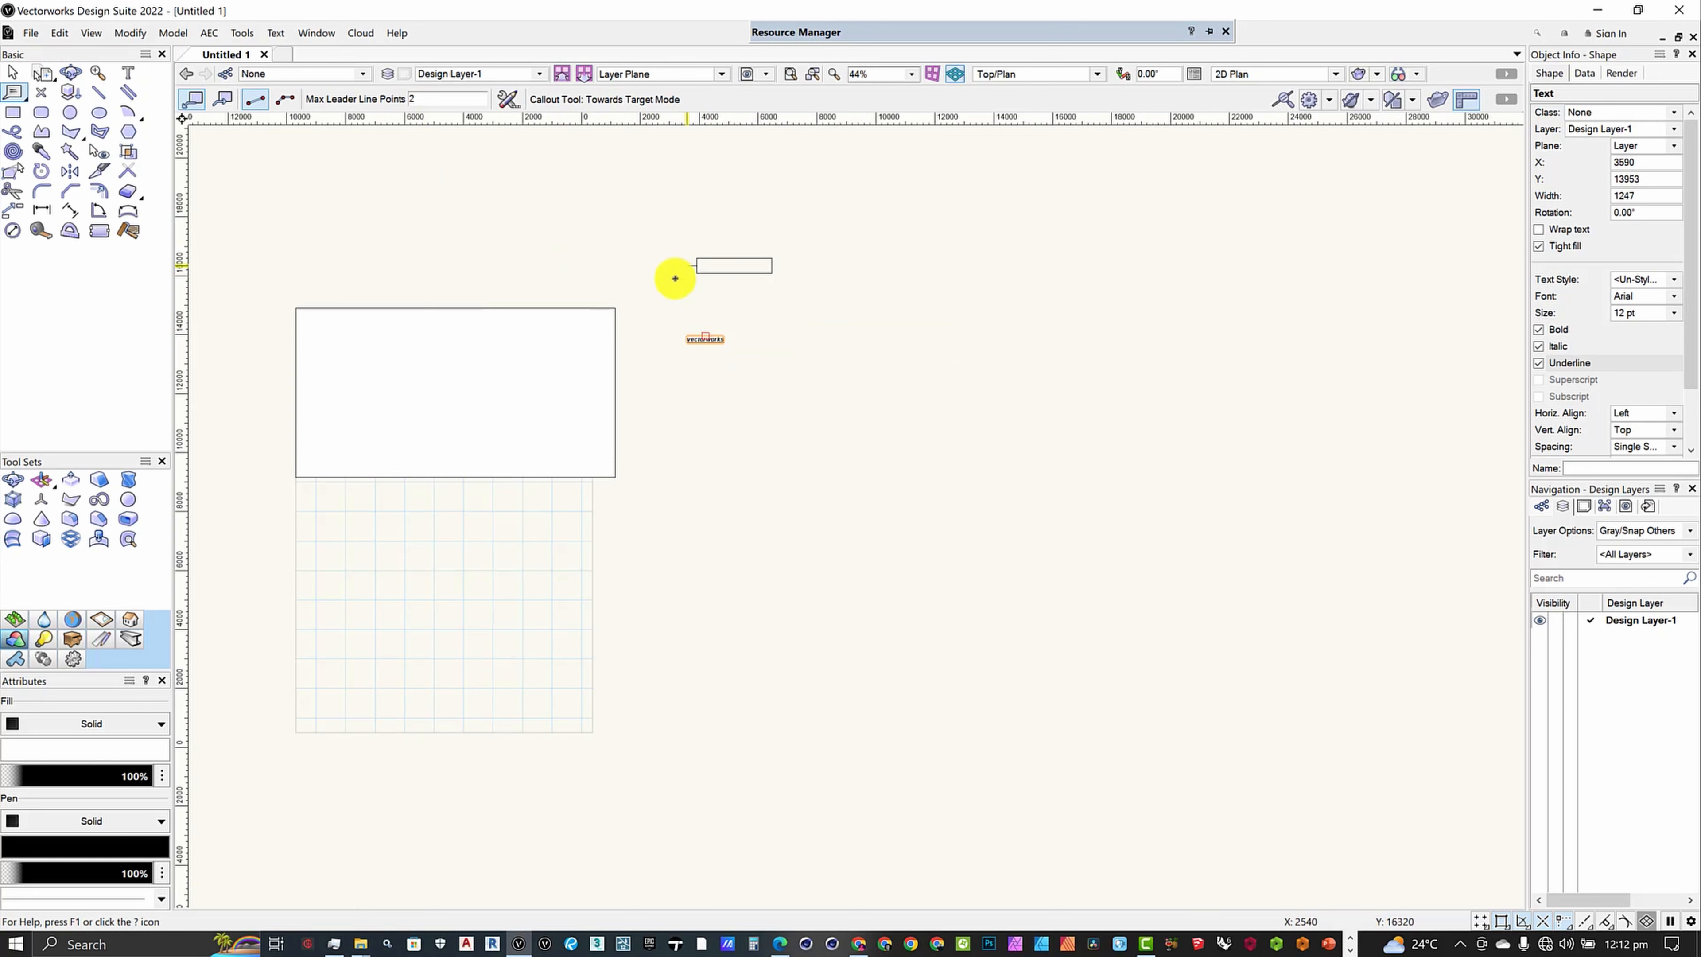
pyautogui.scroll(2, 678, 281)
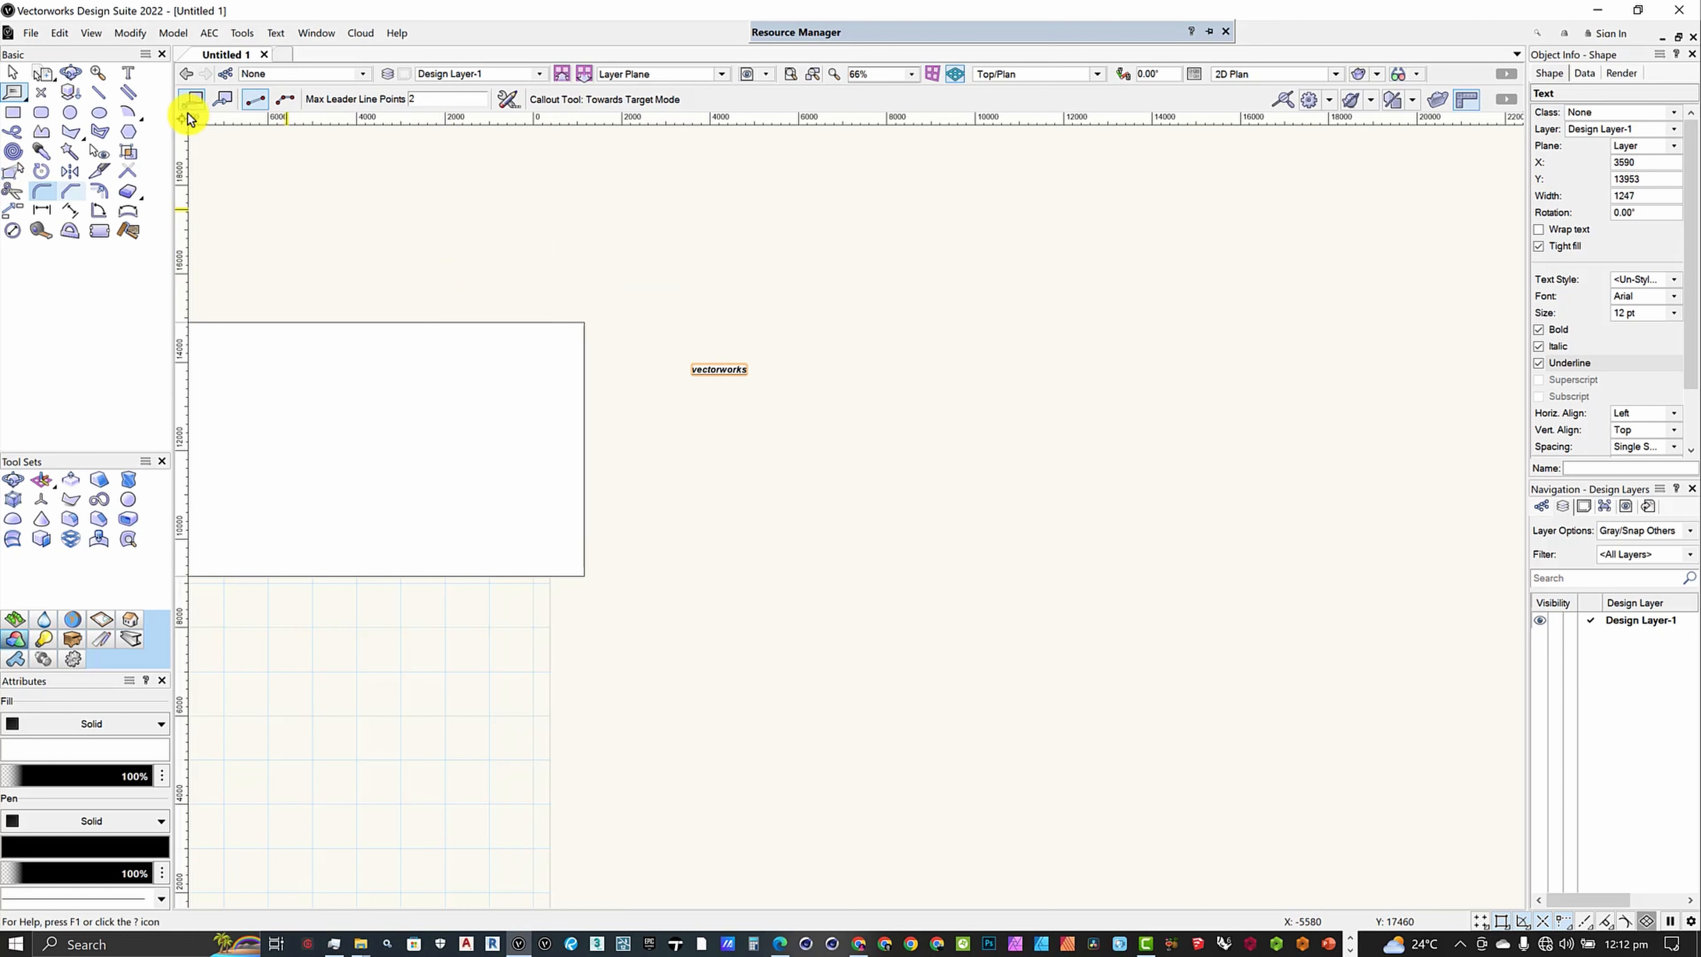
pyautogui.click(195, 101)
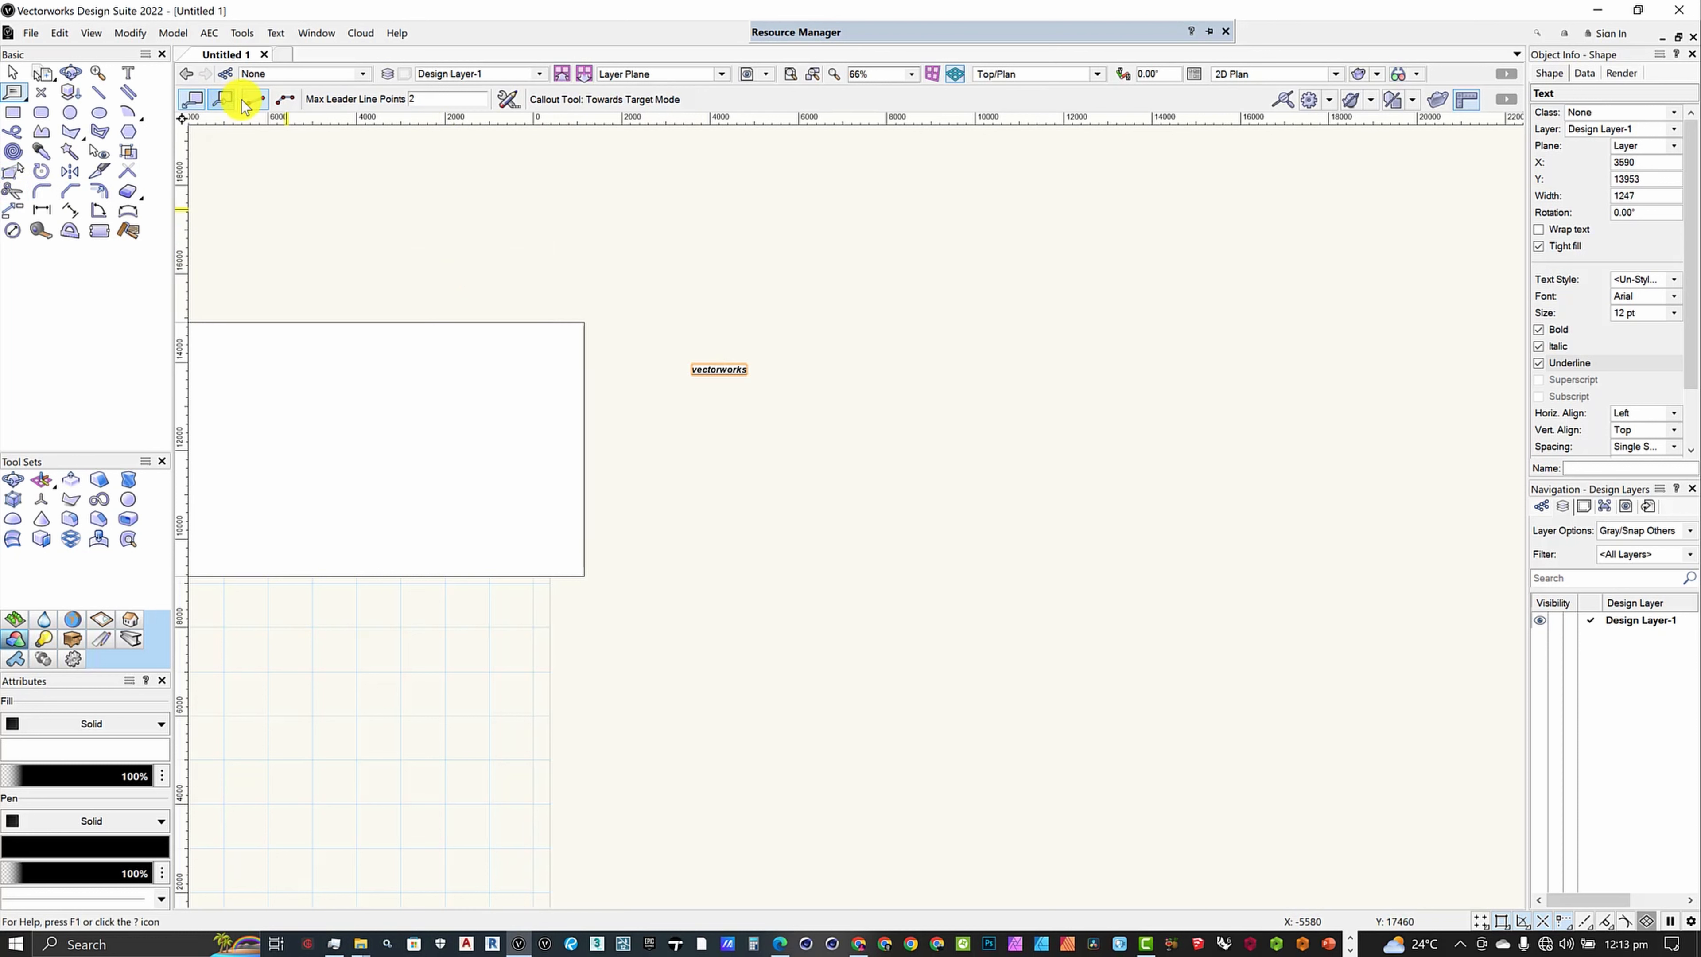
pyautogui.click(259, 102)
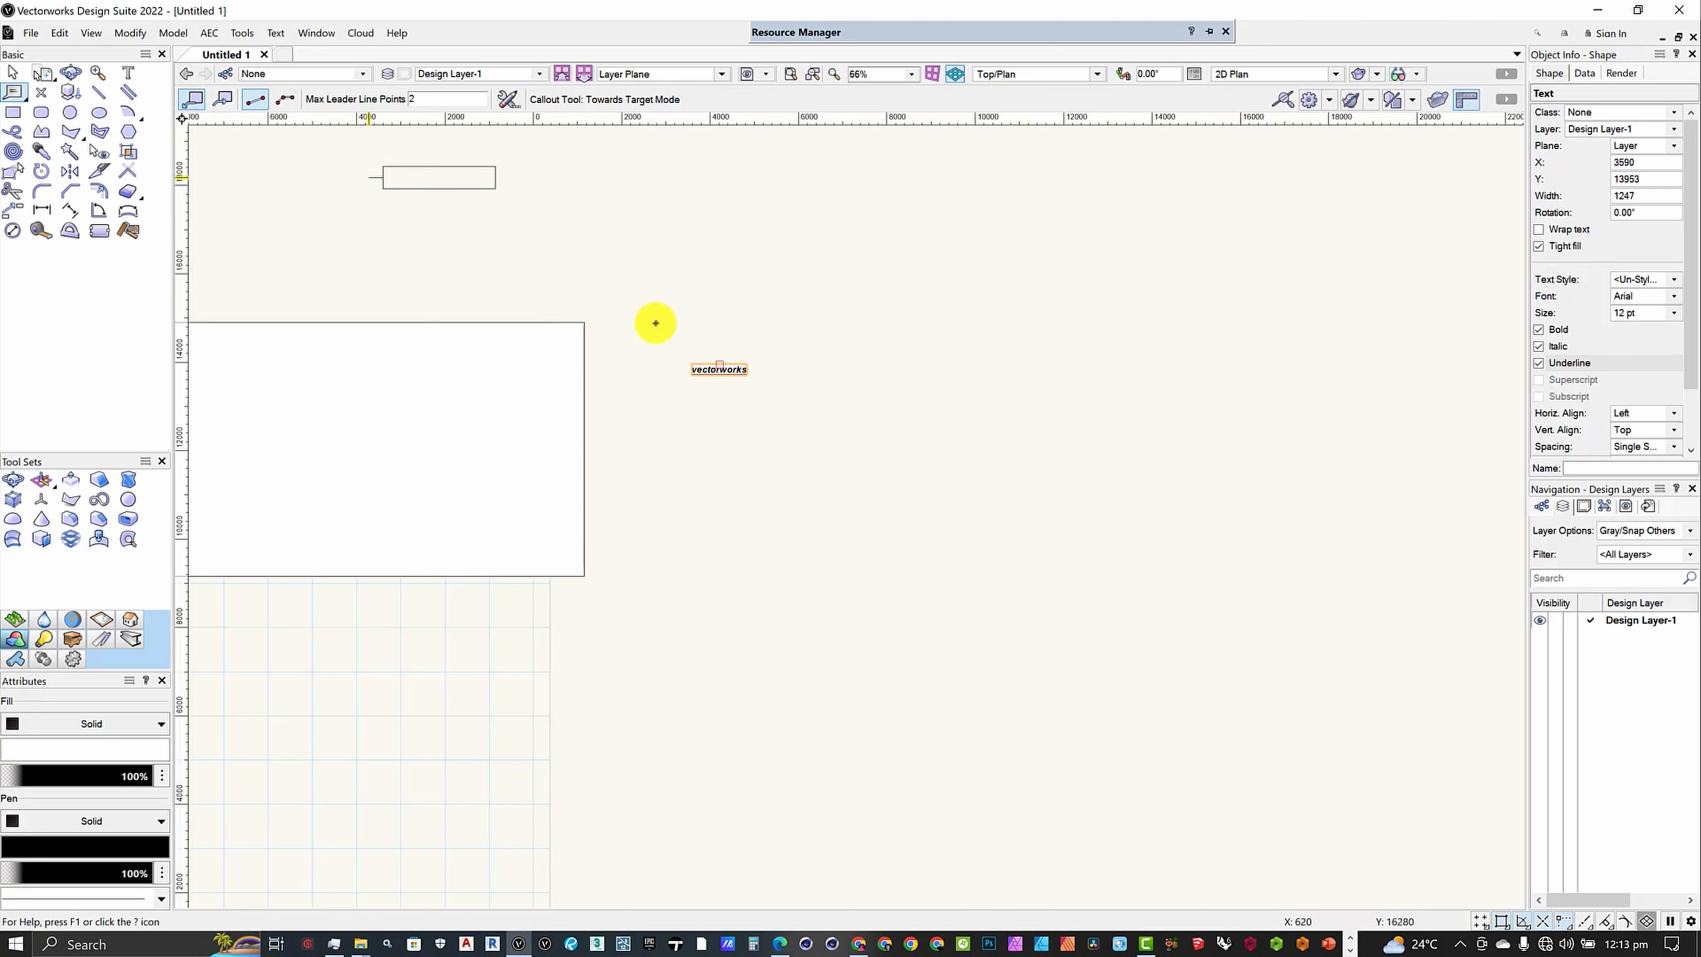
pyautogui.scroll(2, 669, 331)
pyautogui.scroll(2, 669, 331)
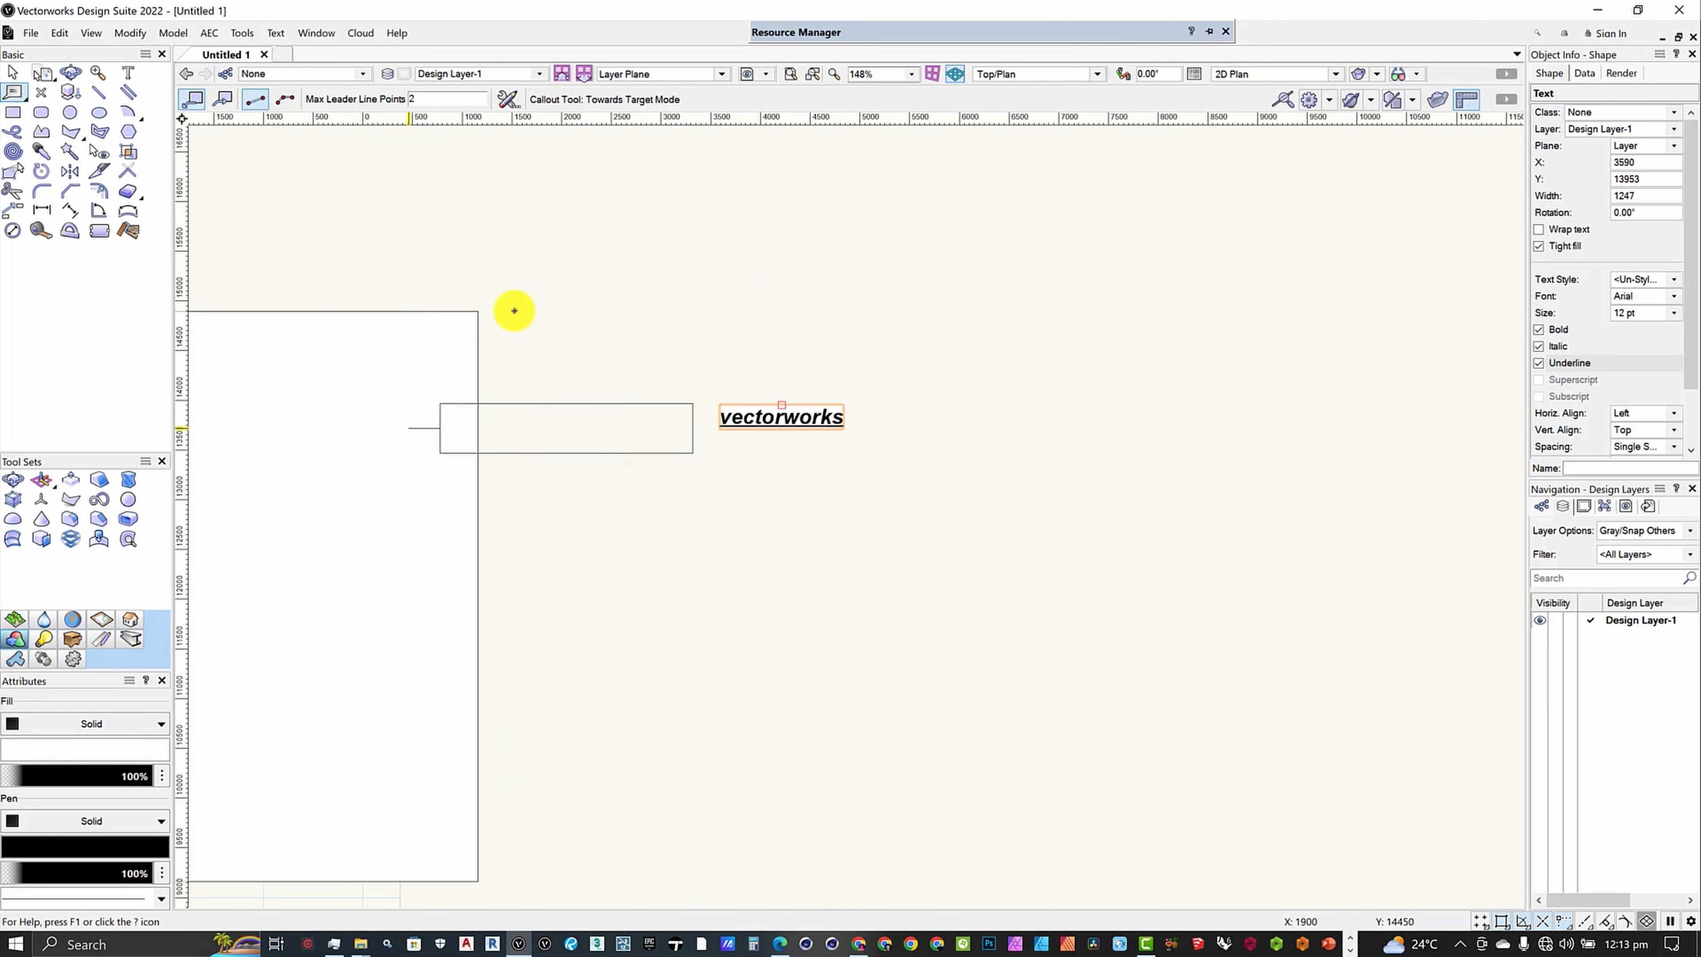
pyautogui.scroll(-2, 882, 284)
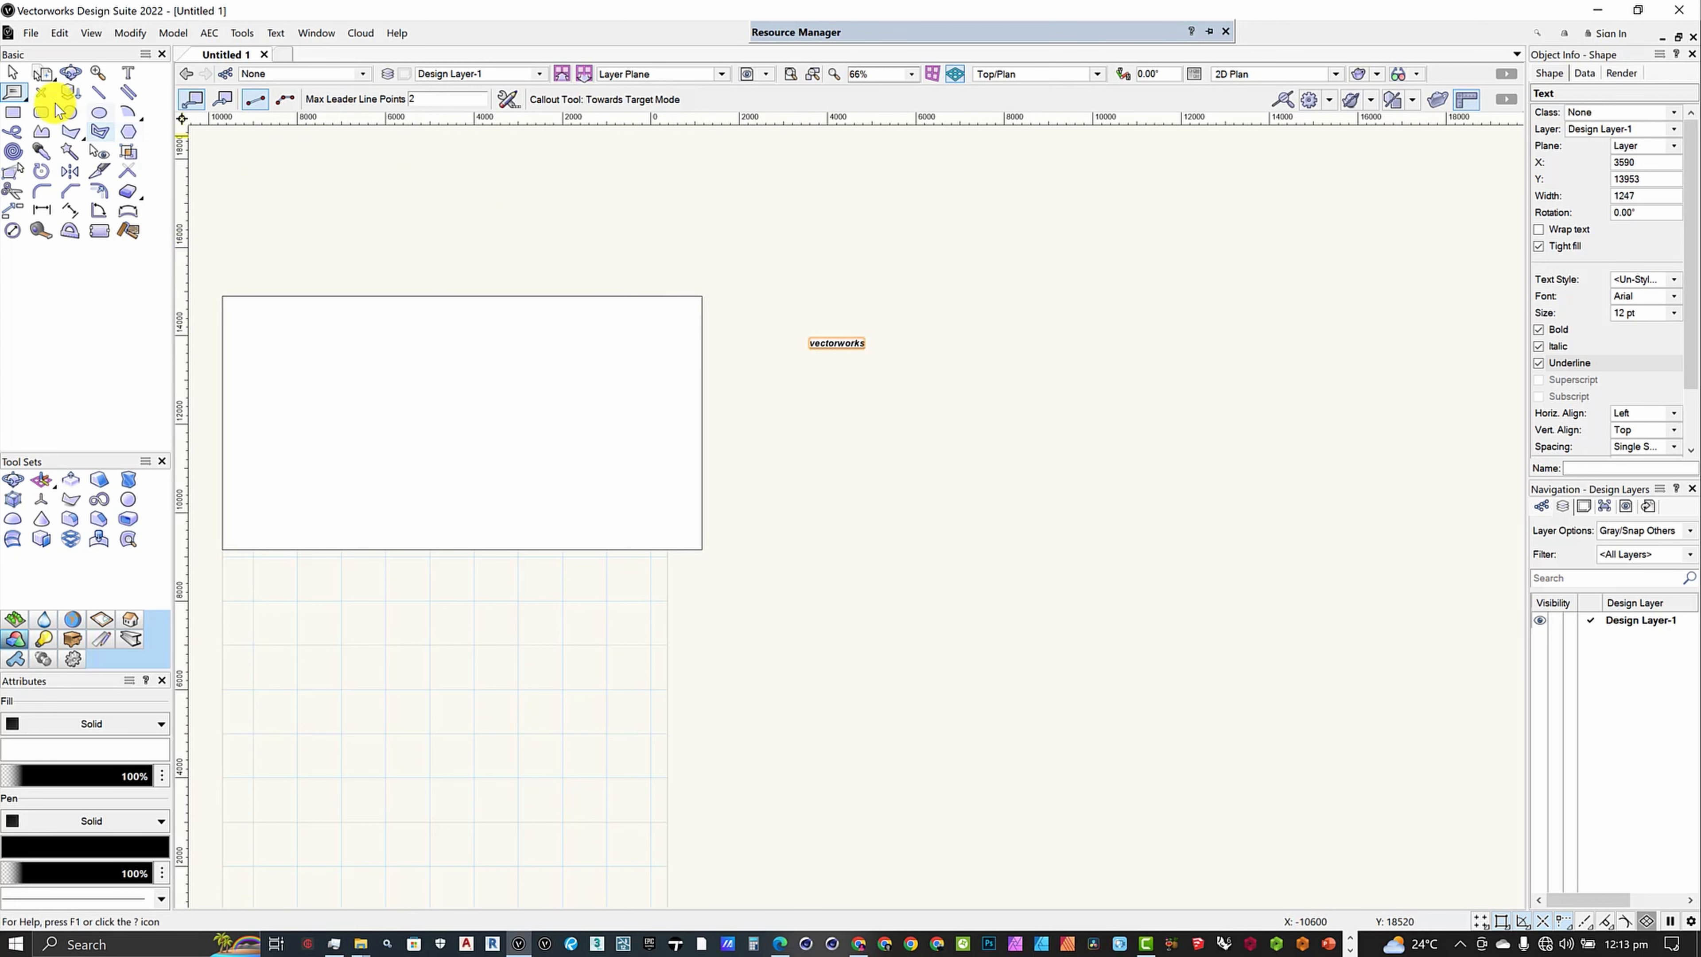
pyautogui.click(12, 93)
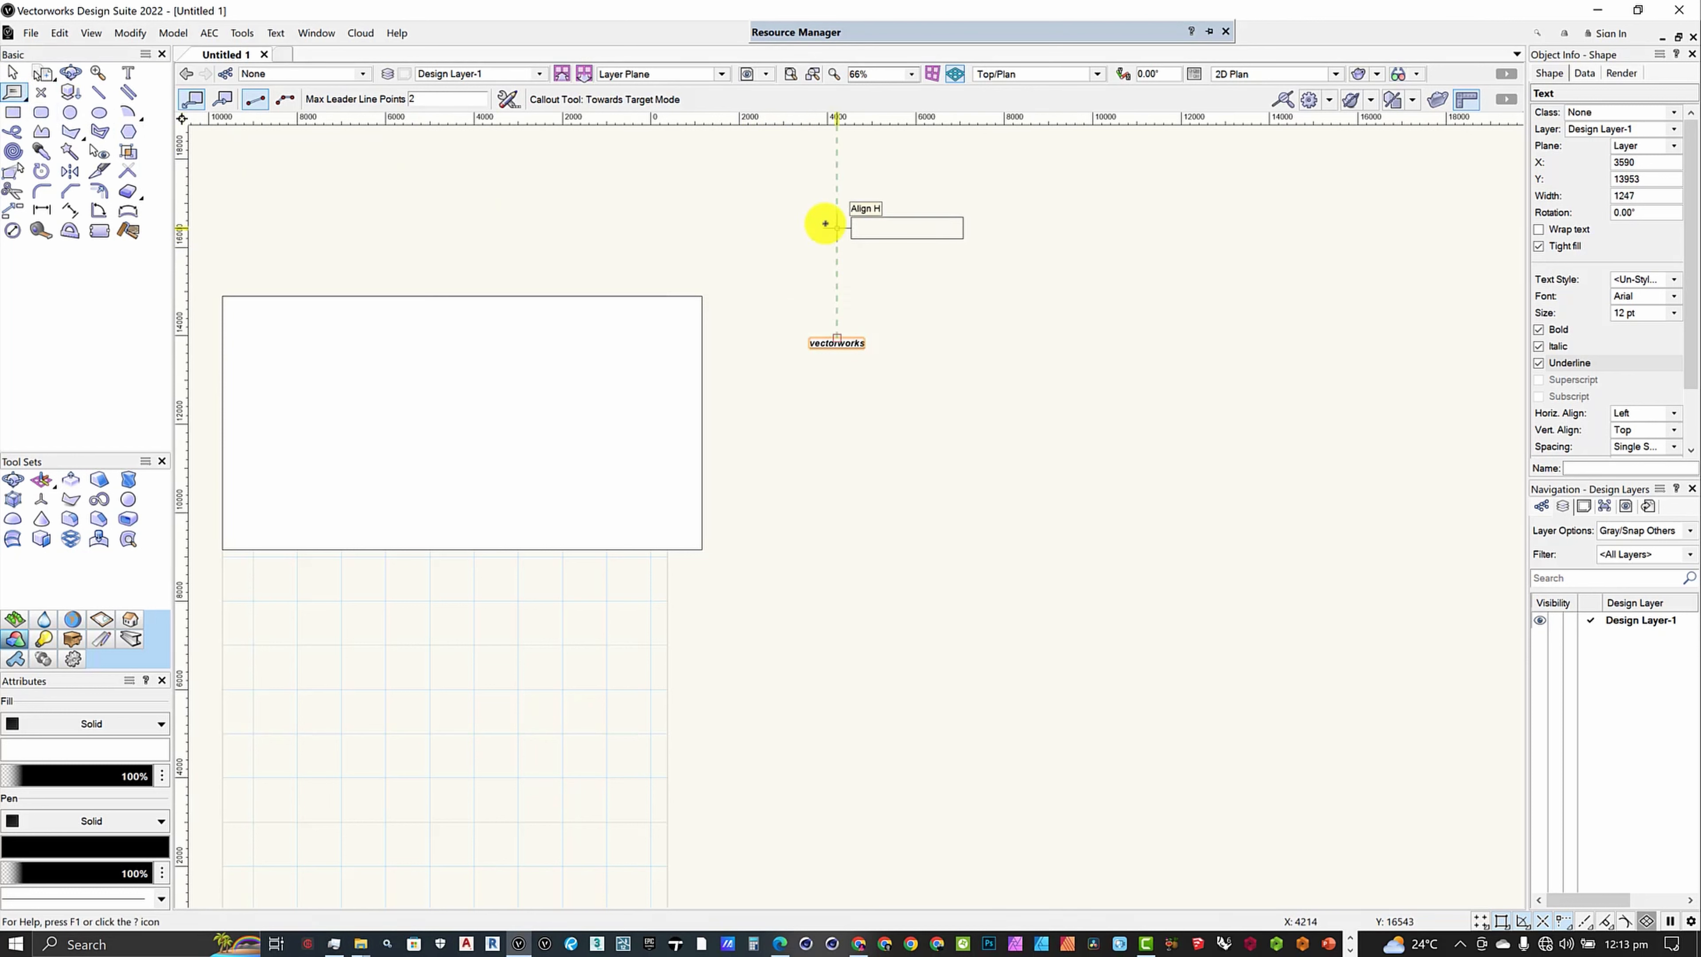
pyautogui.click(837, 223)
pyautogui.scroll(2, 760, 266)
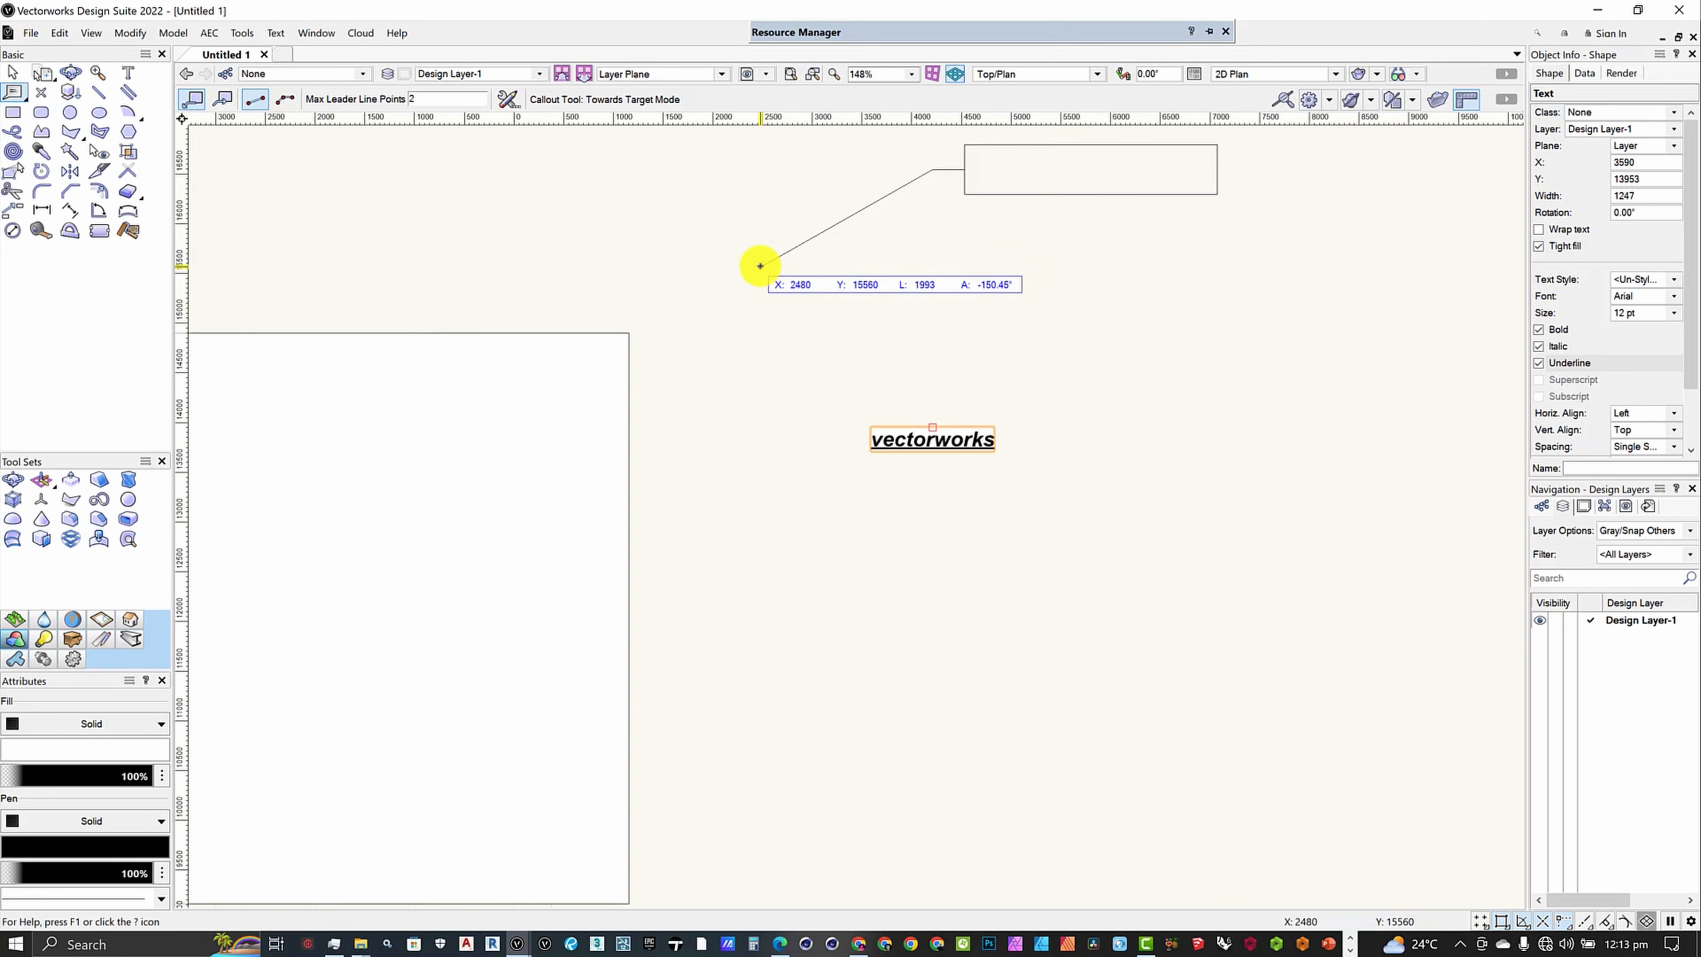
pyautogui.click(635, 371)
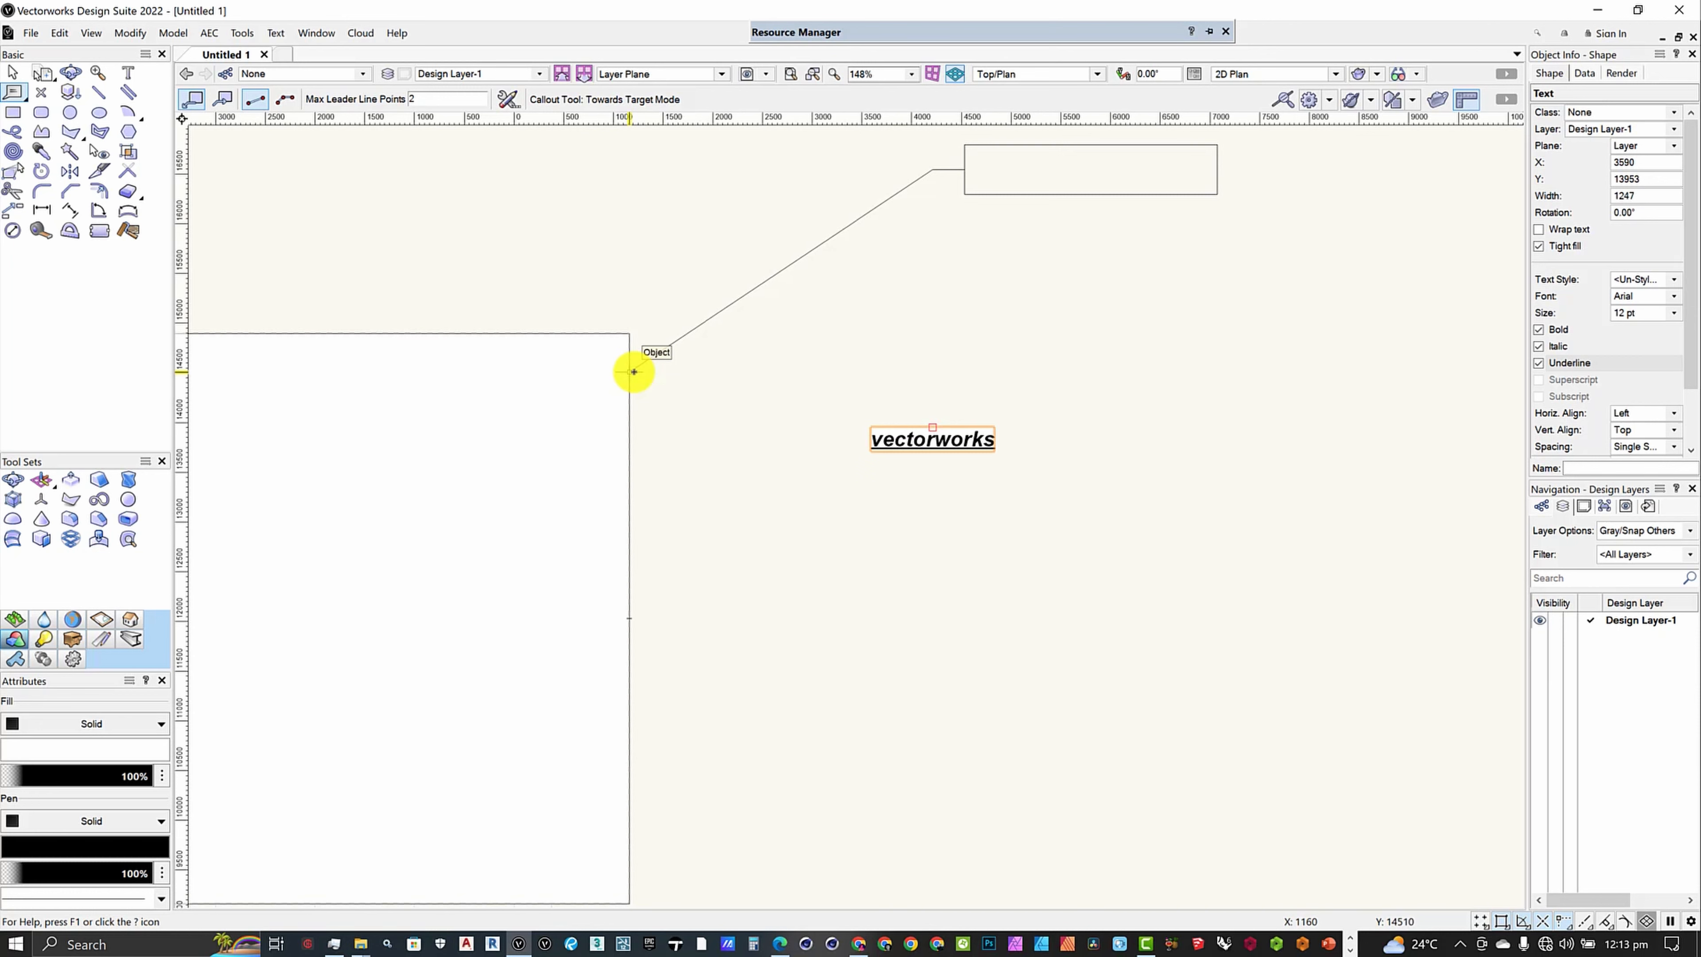
# Enter "rectangle" as the callout text and finish the callout.
pyautogui.moveTo(706, 75); pyautogui.dragTo(285, 88)
pyautogui.moveTo(677, 94); pyautogui.dragTo(1374, 105)
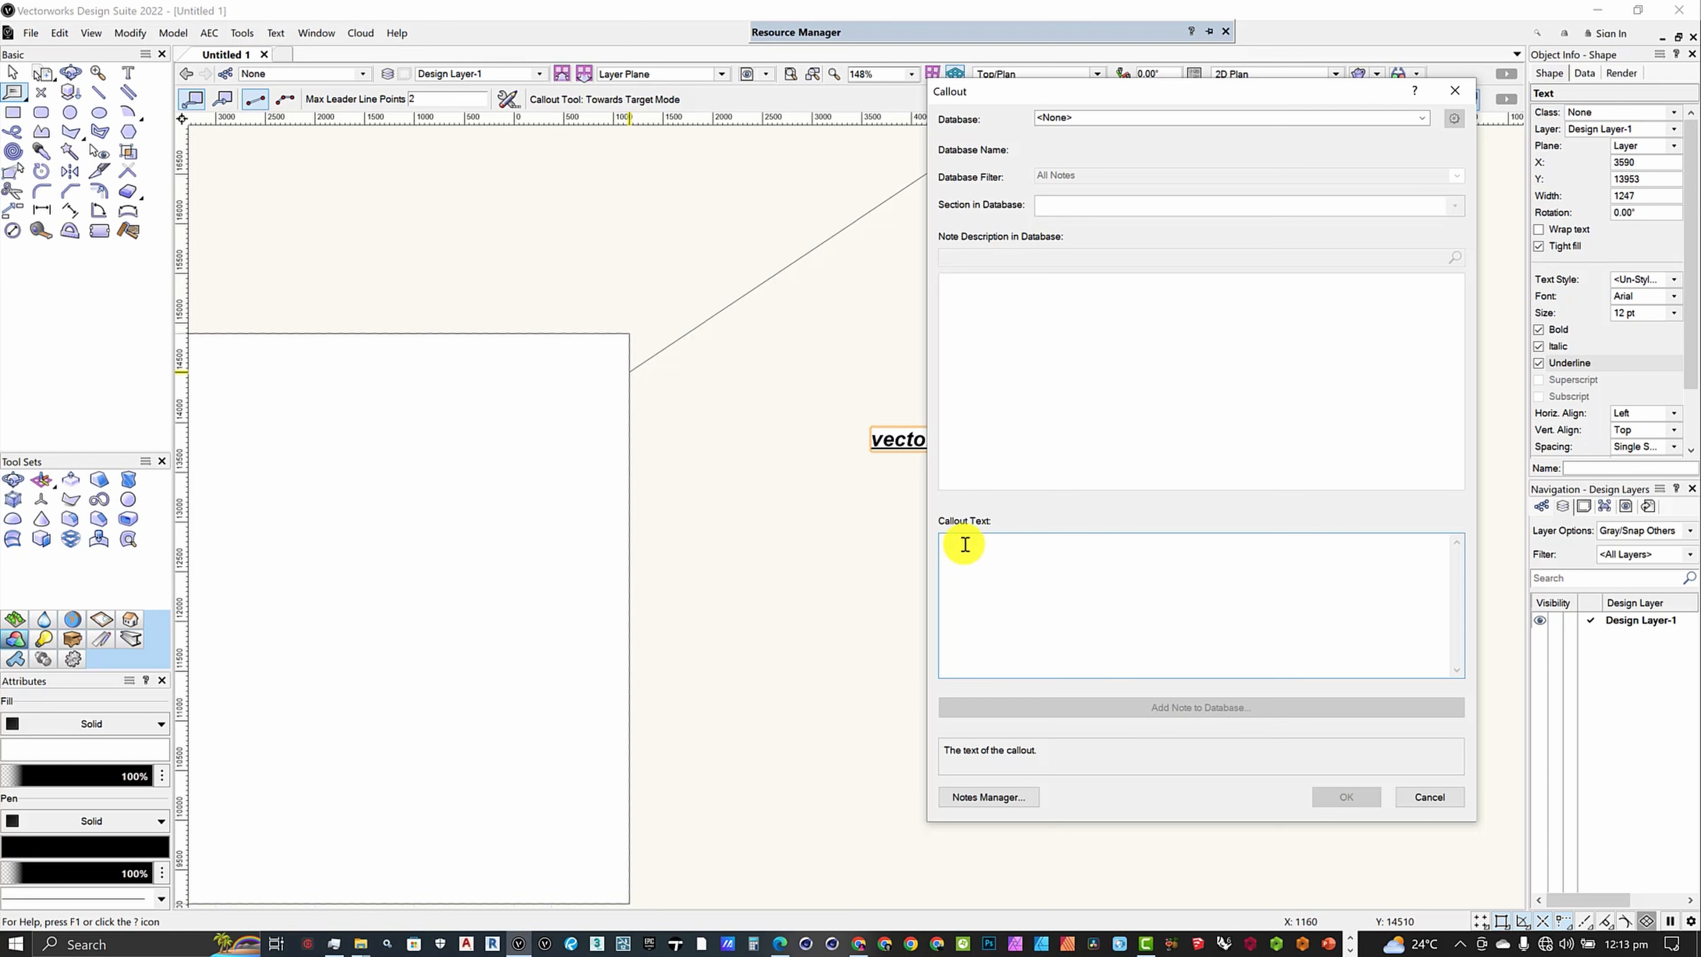
pyautogui.write('rectangle')
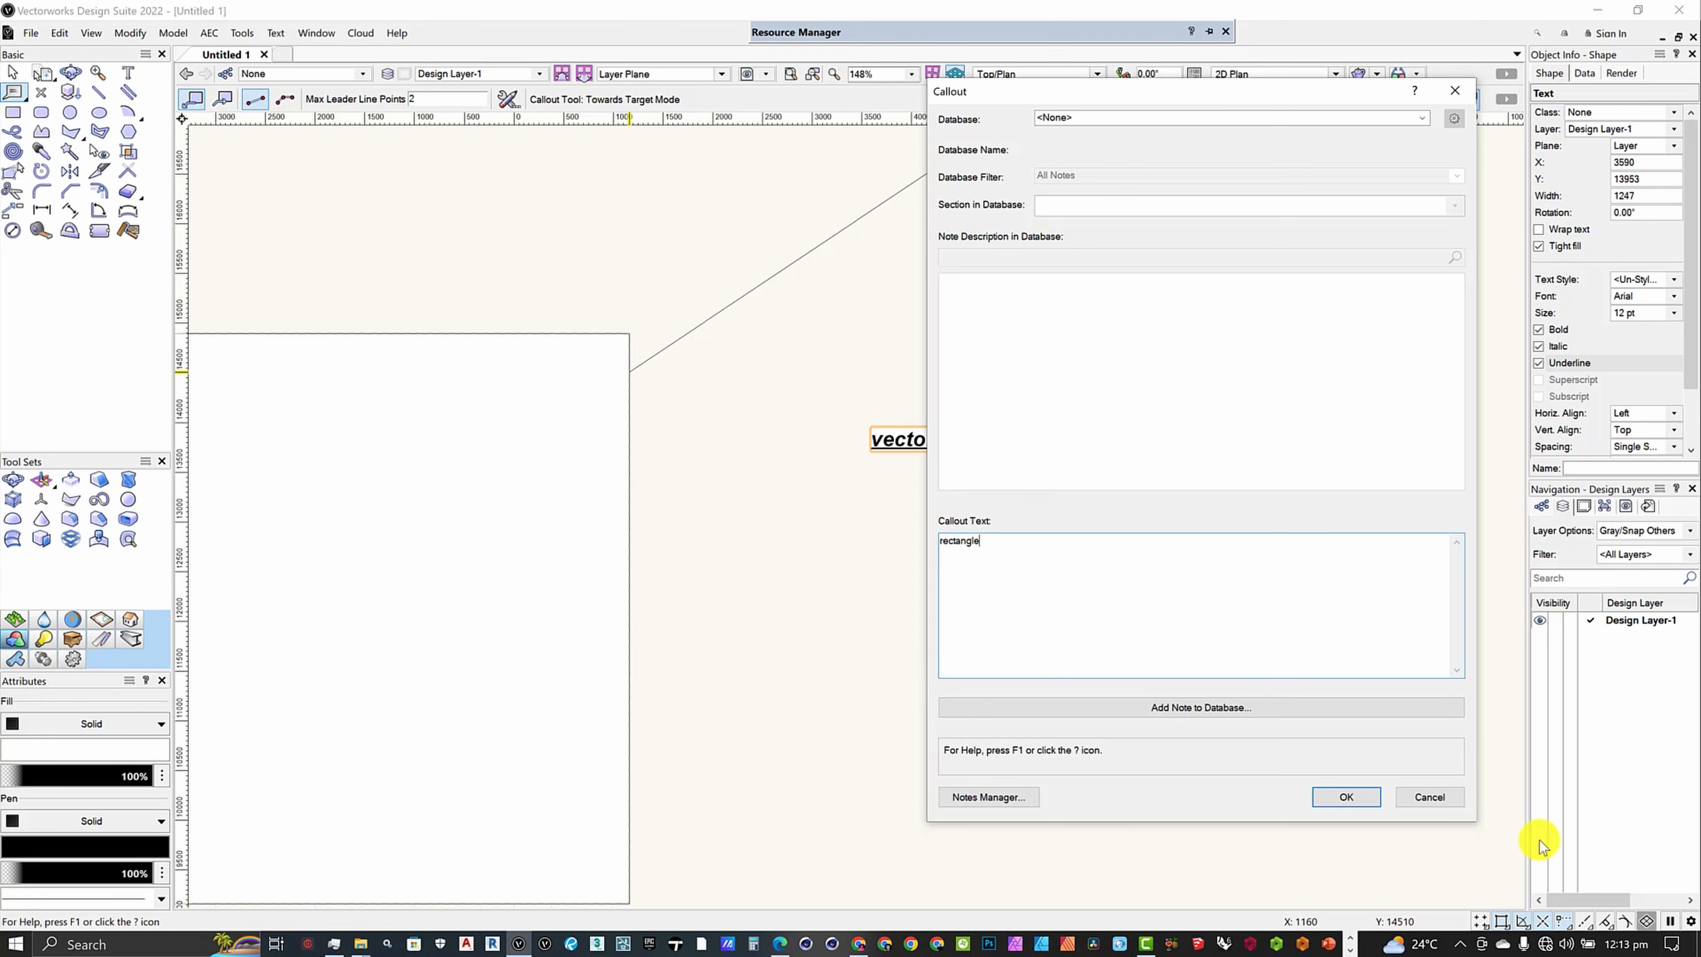
pyautogui.click(1348, 798)
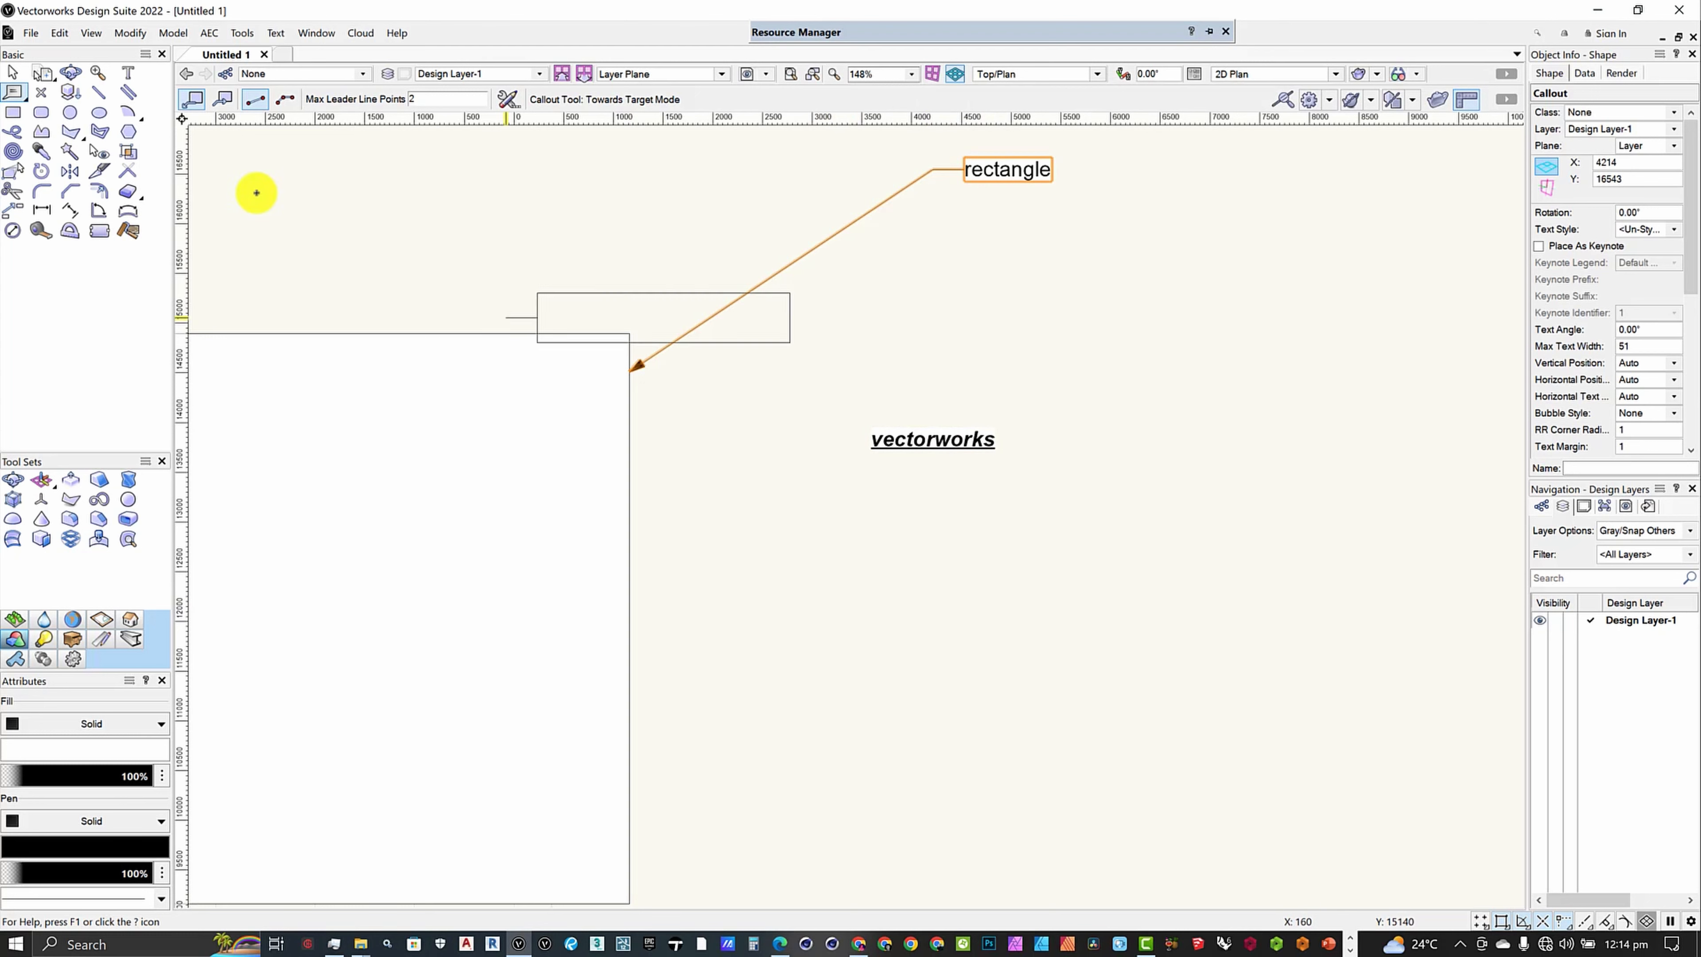
pyautogui.click(11, 73)
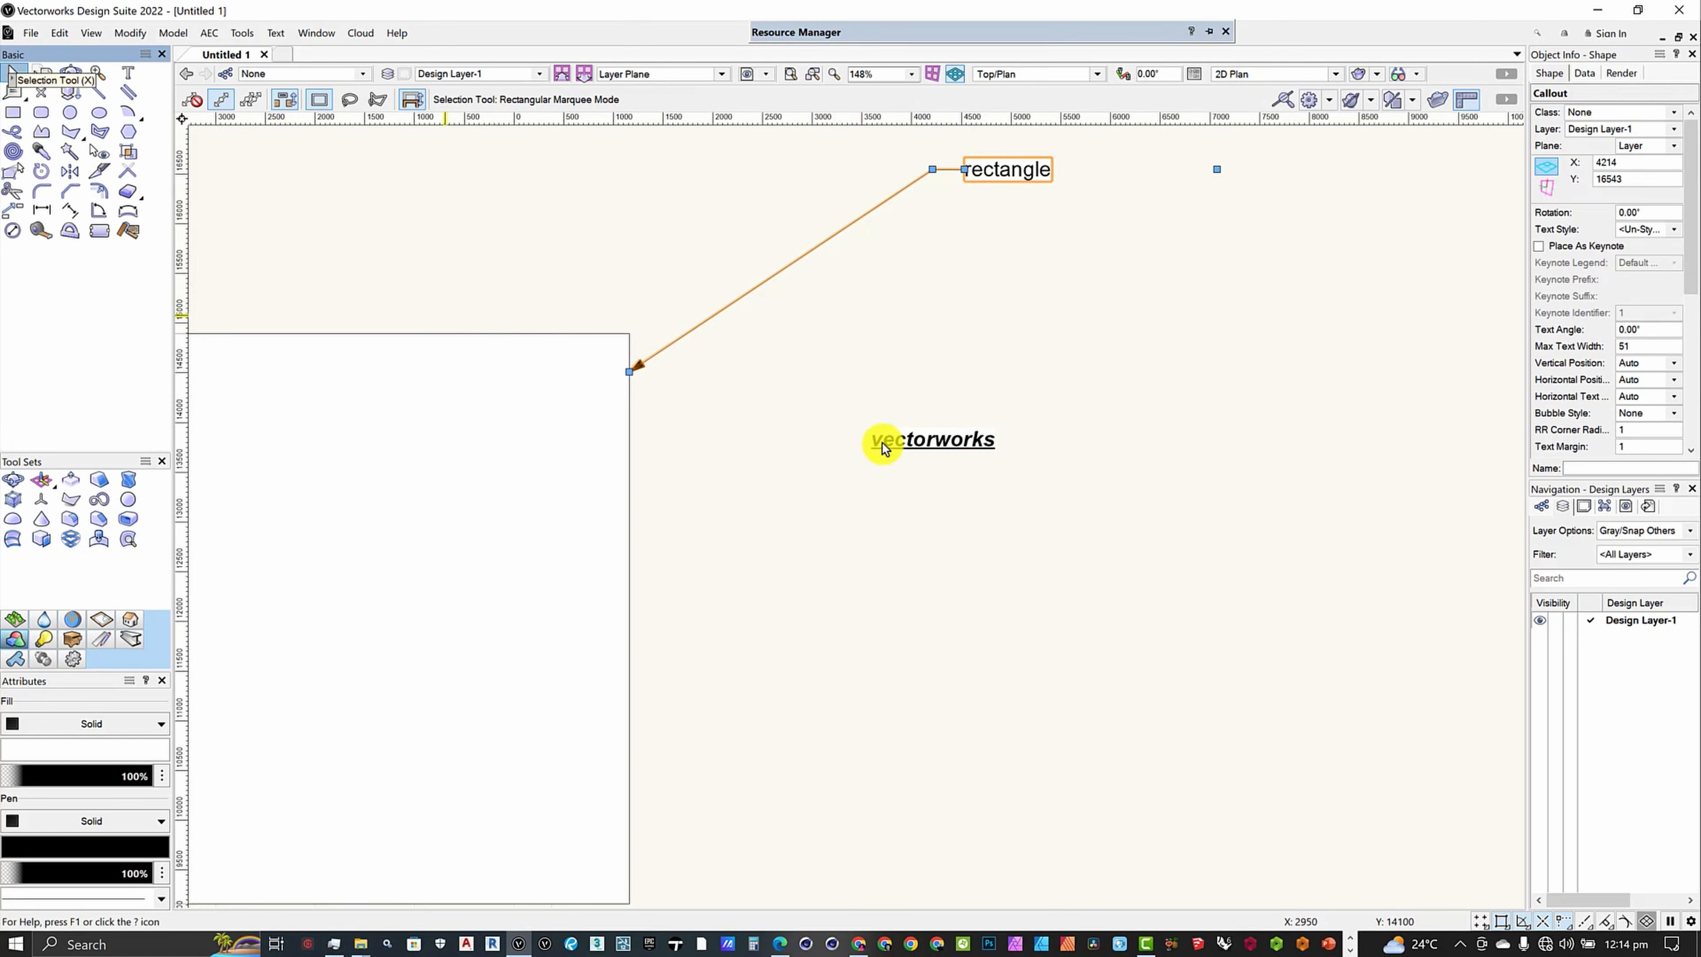
pyautogui.scroll(-5, 884, 441)
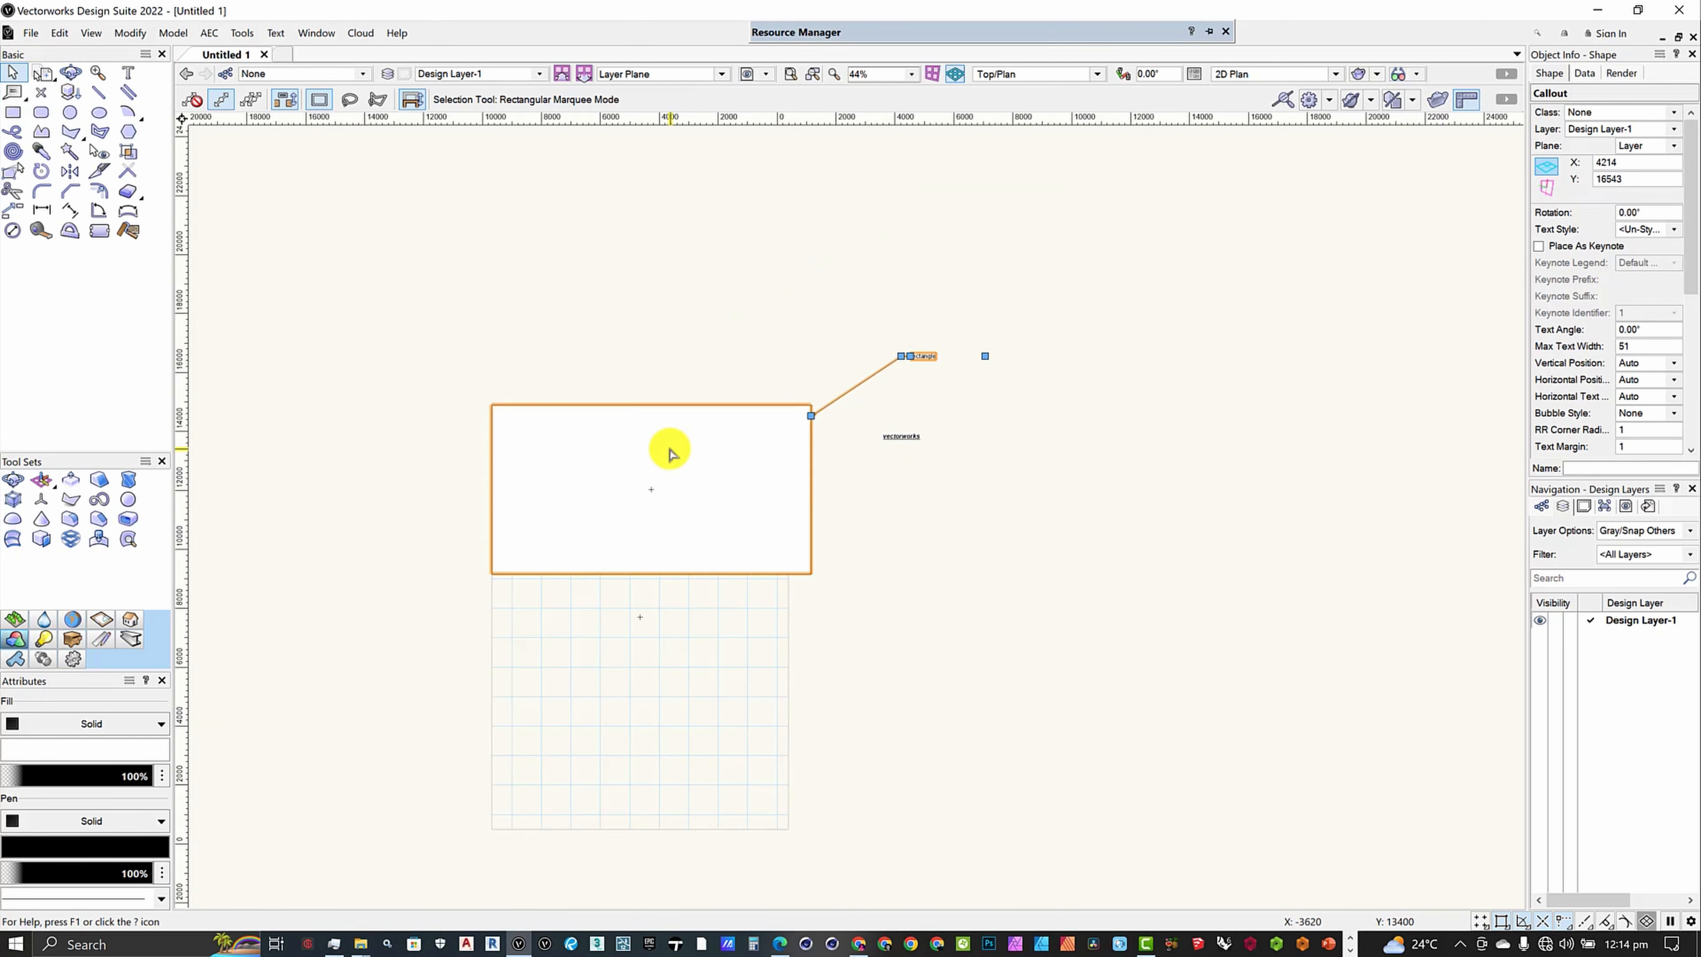
pyautogui.scroll(3, 669, 449)
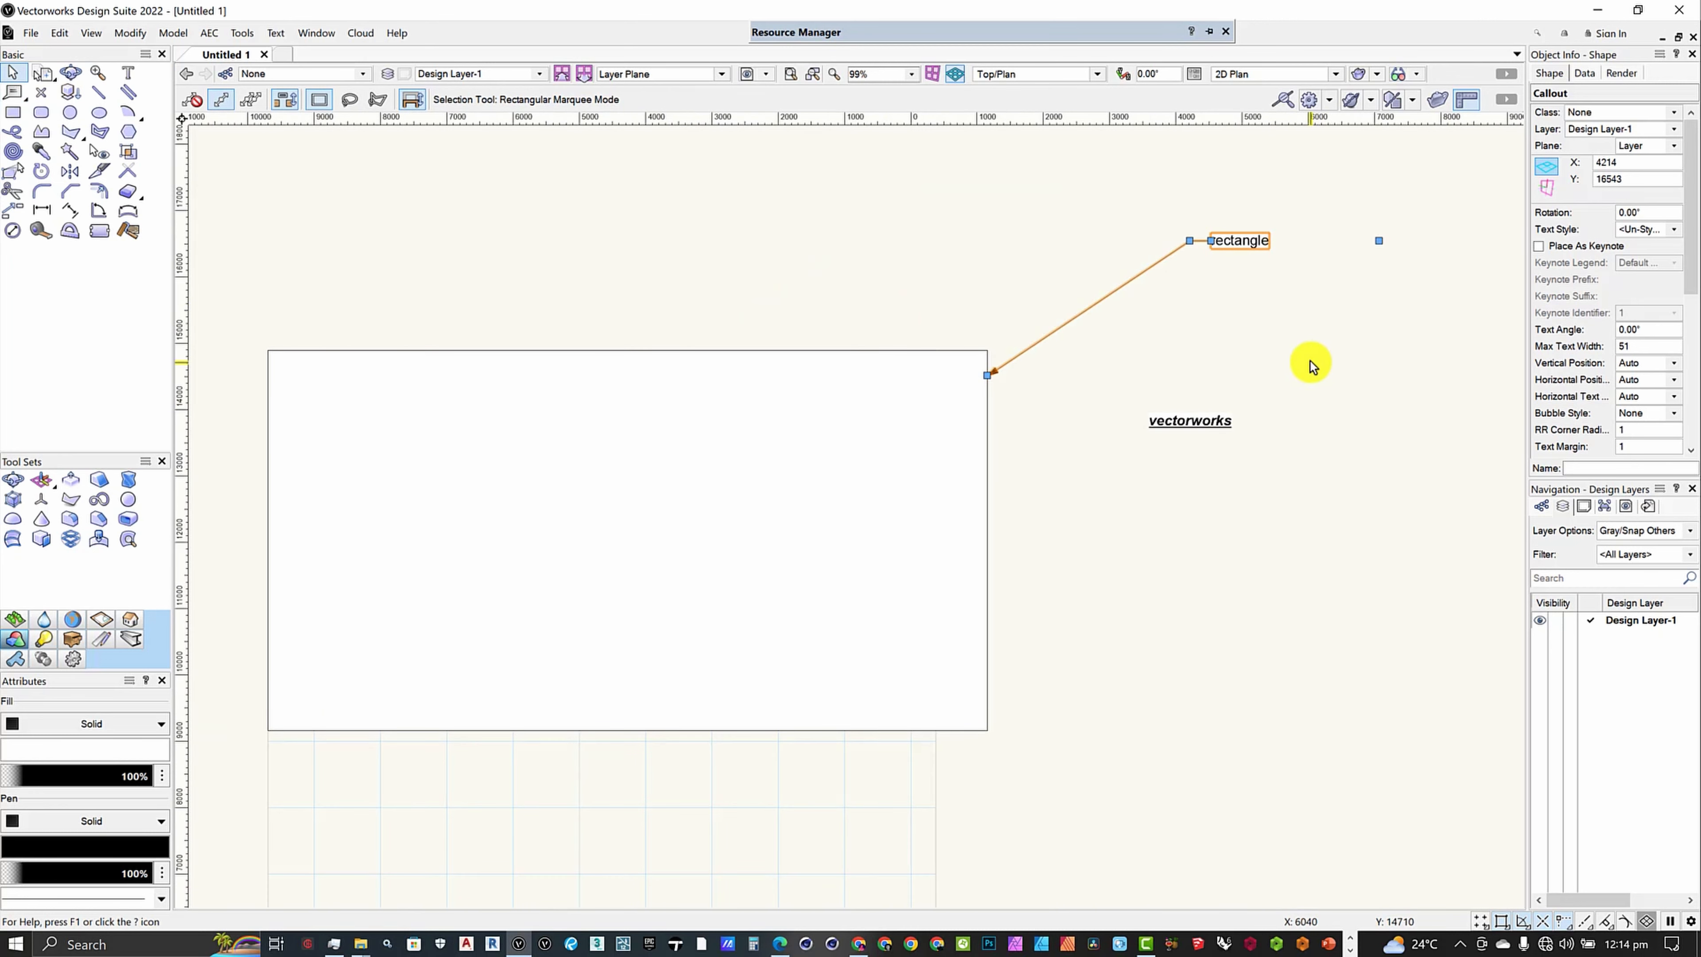